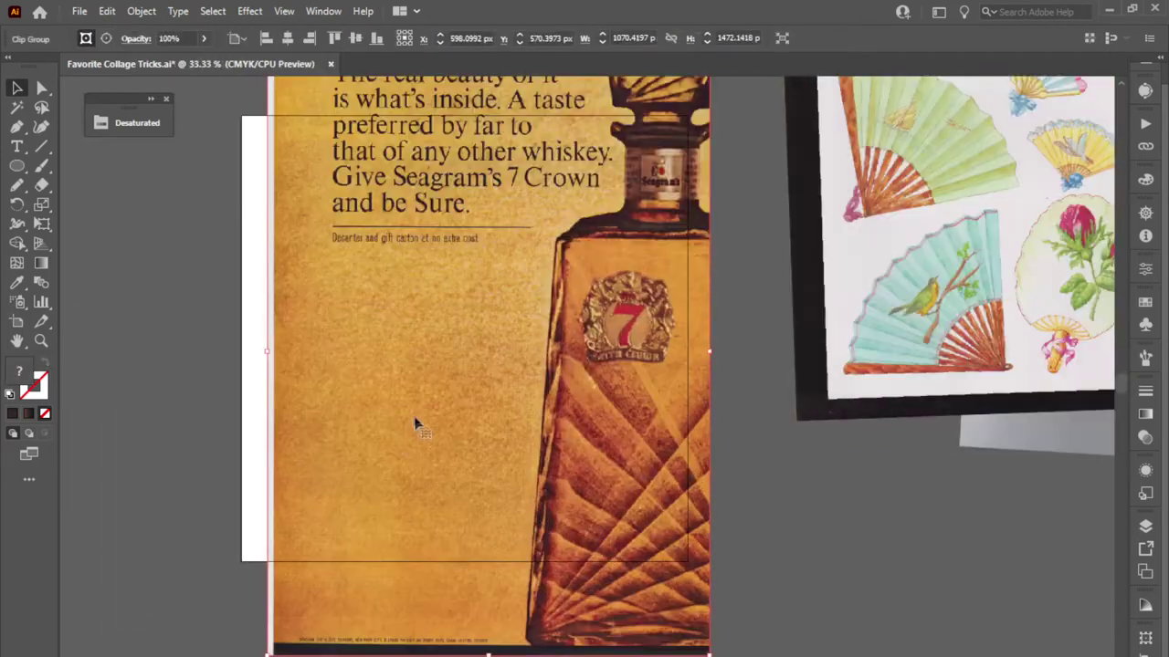
Mask the whiskey ad with a rectangle so only the plain orange textured area beside the bottle is kept.
click(16, 165)
click(62, 168)
drag(286, 250, 517, 620)
key(v)
right_click(546, 261)
click(597, 399)
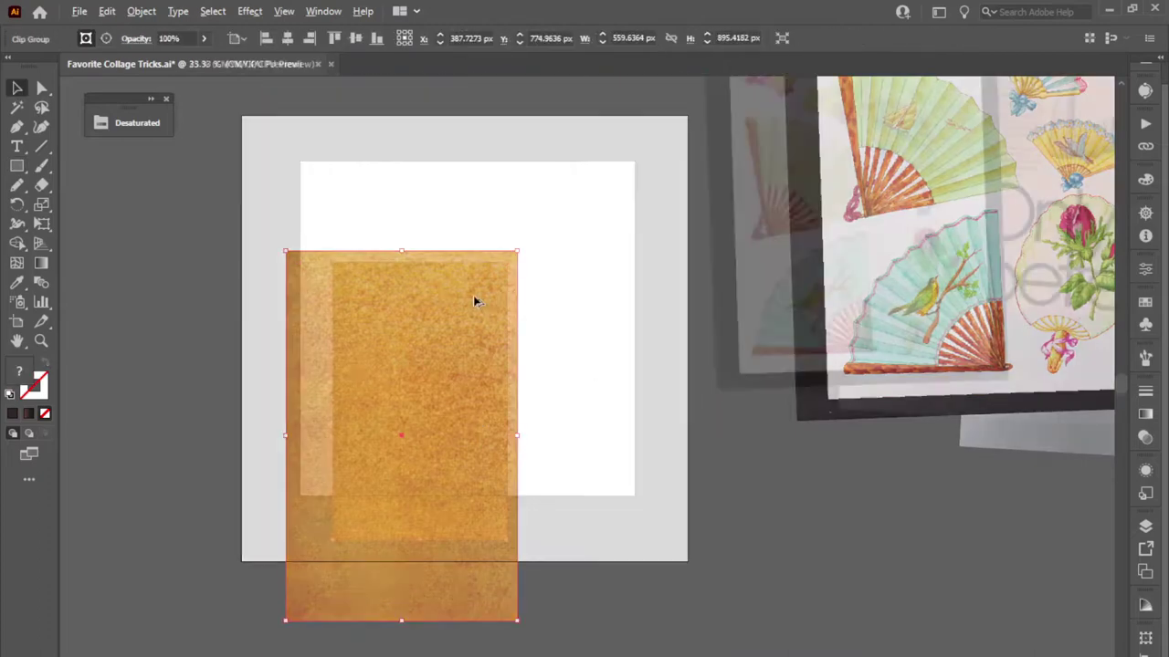
Align the orange texture with the artboard's upper corner and scale it to 1080 px wide, matching the artboard's width.
drag(432, 248, 399, 153)
drag(476, 448, 589, 558)
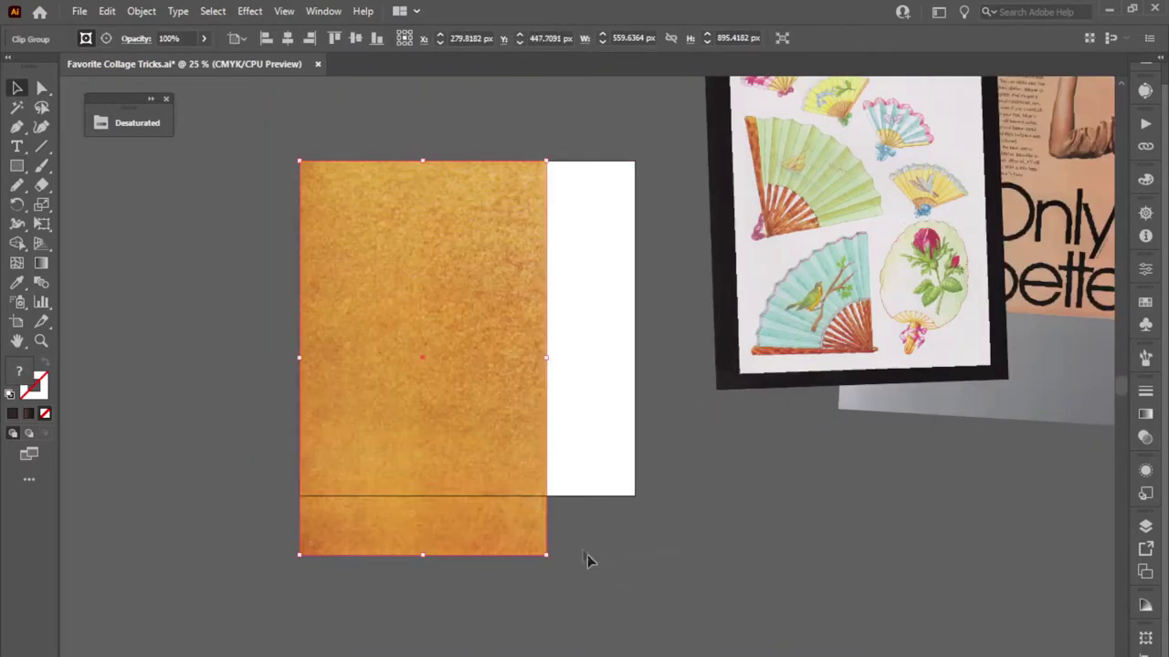
drag(469, 412, 696, 422)
key(Delete)
click(530, 402)
drag(546, 555, 636, 527)
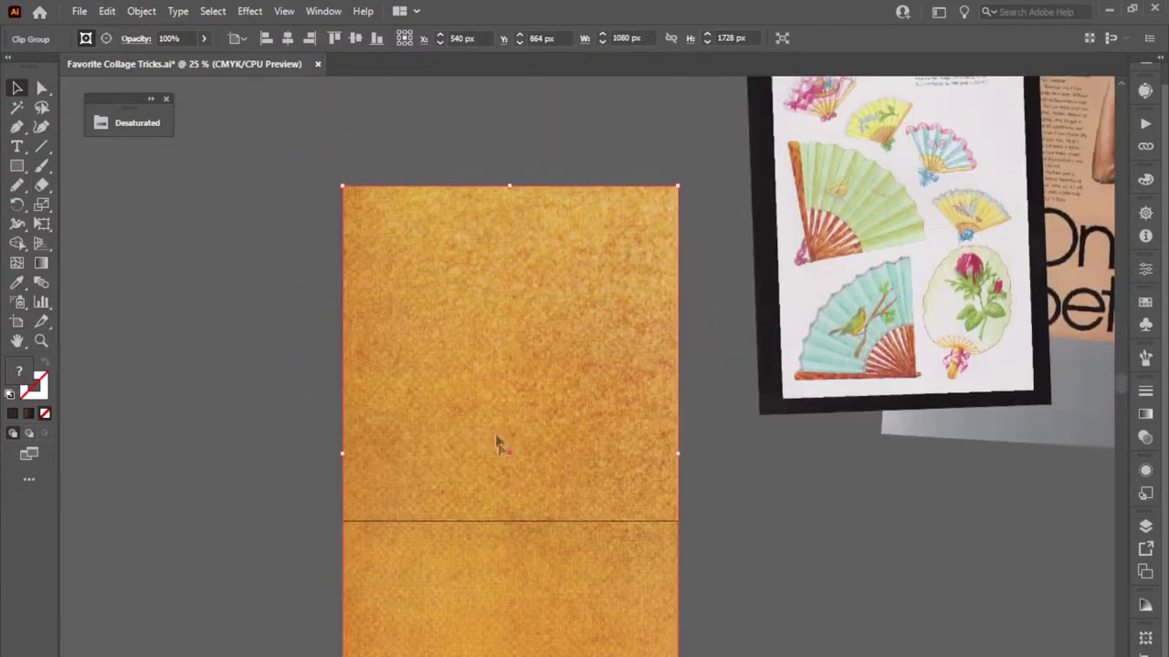
Shorten the orange texture's clipping mask so its lower edge meets the lower edge of the artboard.
scroll(501, 443, down, 2)
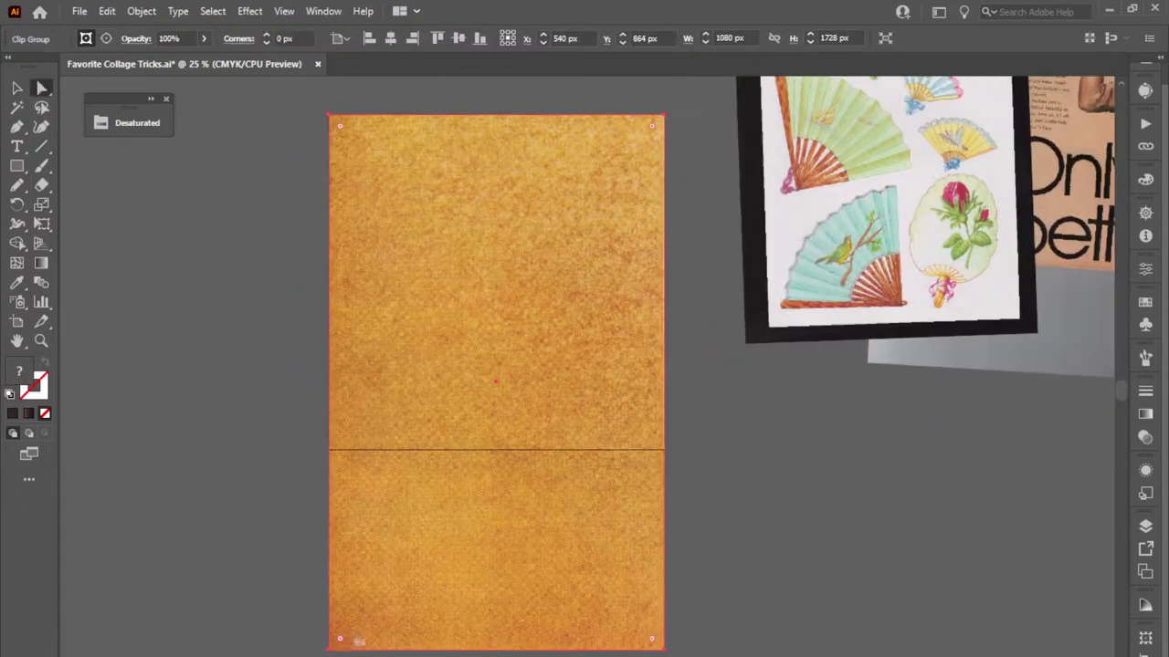
key(a)
click(339, 633)
drag(663, 548, 655, 436)
key(v)
click(703, 499)
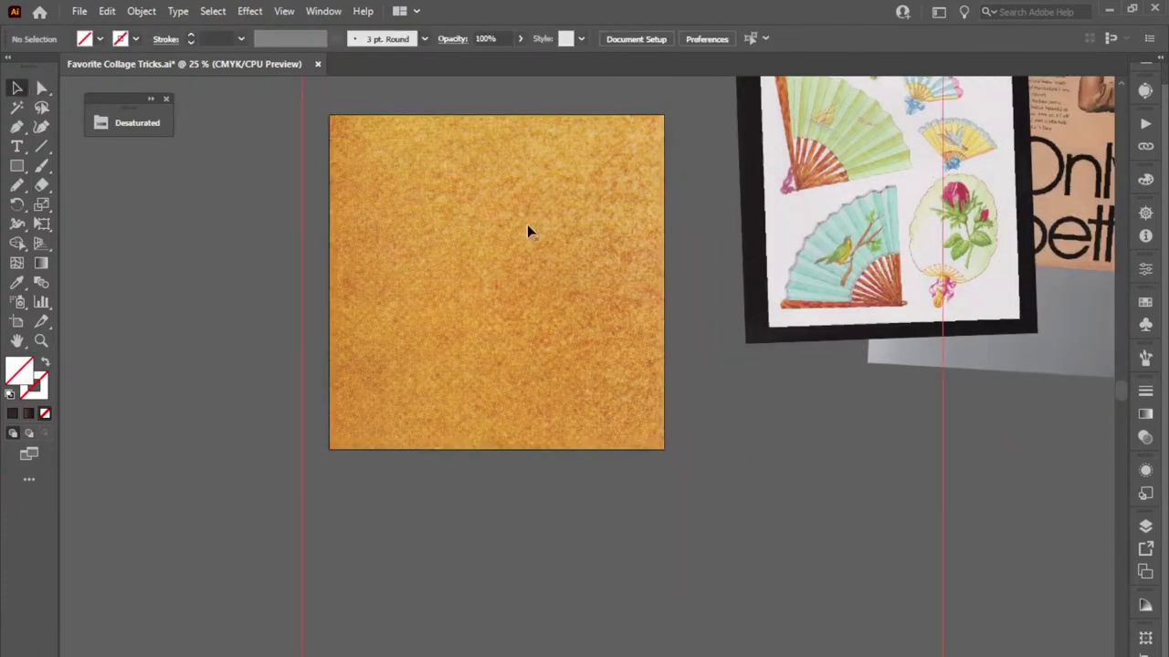
Align the orange texture to the centre of the artboard horizontally and vertically.
click(526, 225)
click(287, 39)
click(356, 40)
click(257, 162)
Draw a rectangle slightly larger than the artboard over the orange texture and turn on Trim View.
click(17, 168)
mouse_move(322, 106)
mouse_down()
mouse_move(678, 376)
mouse_move(693, 468)
mouse_up()
scroll(693, 467, up, 1)
drag(693, 467, 803, 622)
click(281, 11)
click(366, 122)
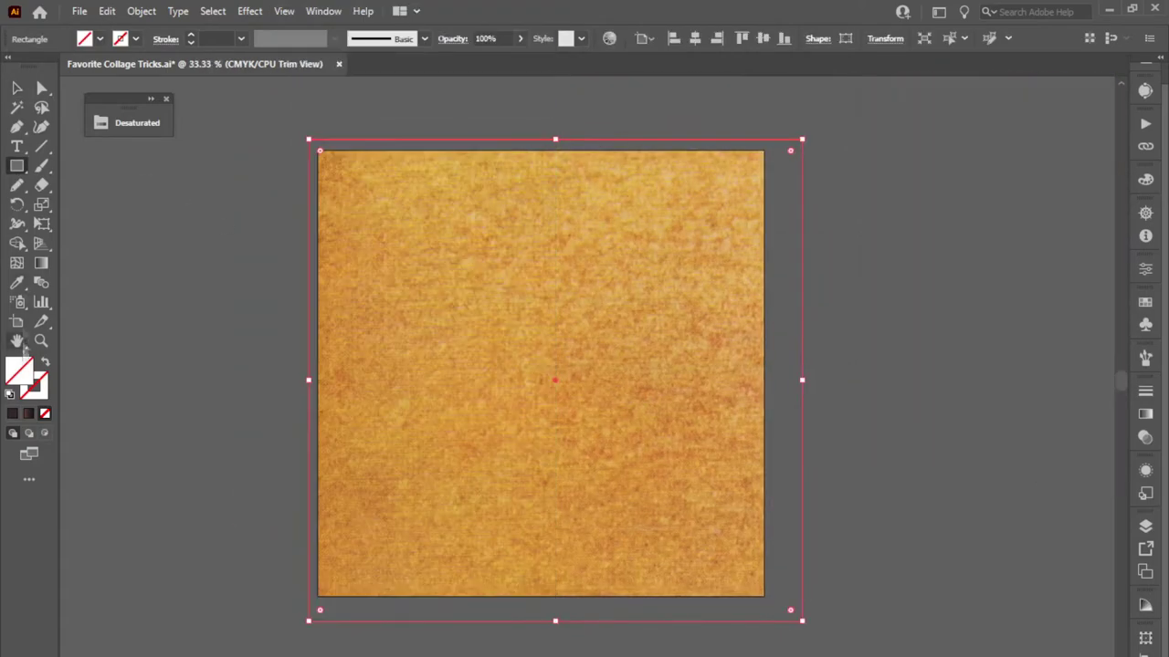
Fill the rectangle with slate blue from the Desaturated swatch group.
click(135, 123)
click(220, 195)
click(18, 89)
click(137, 122)
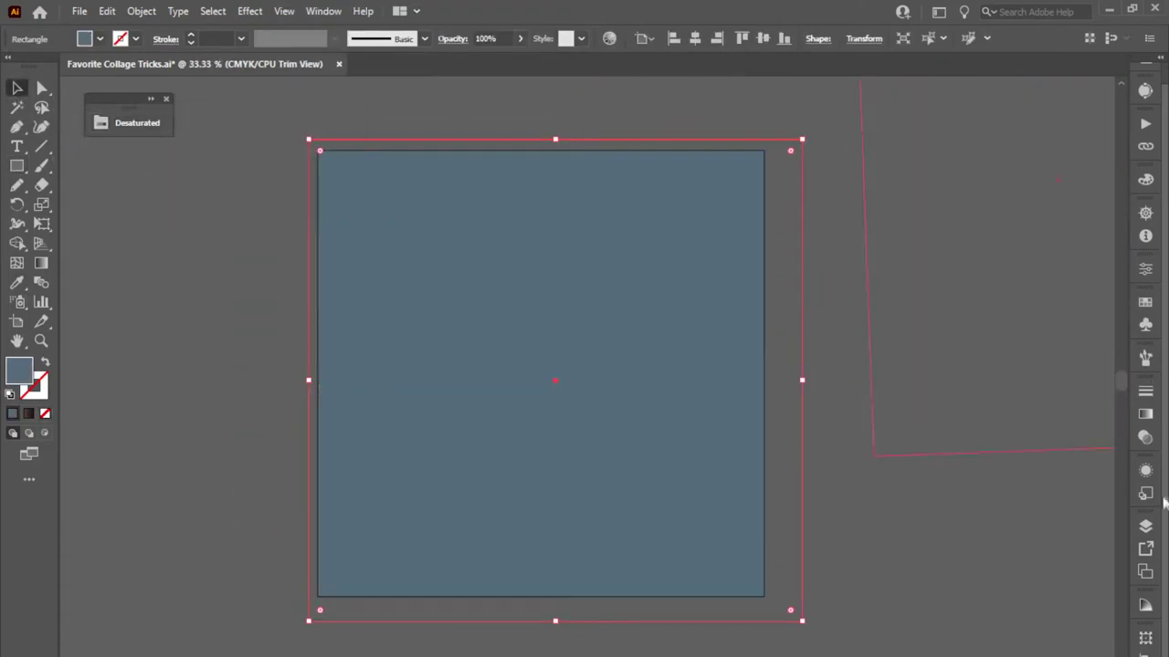
Change the slate-blue rectangle's blend mode so that it recolours the orange texture blue while keeping the grain.
click(1145, 526)
click(1147, 528)
click(1145, 414)
click(1147, 439)
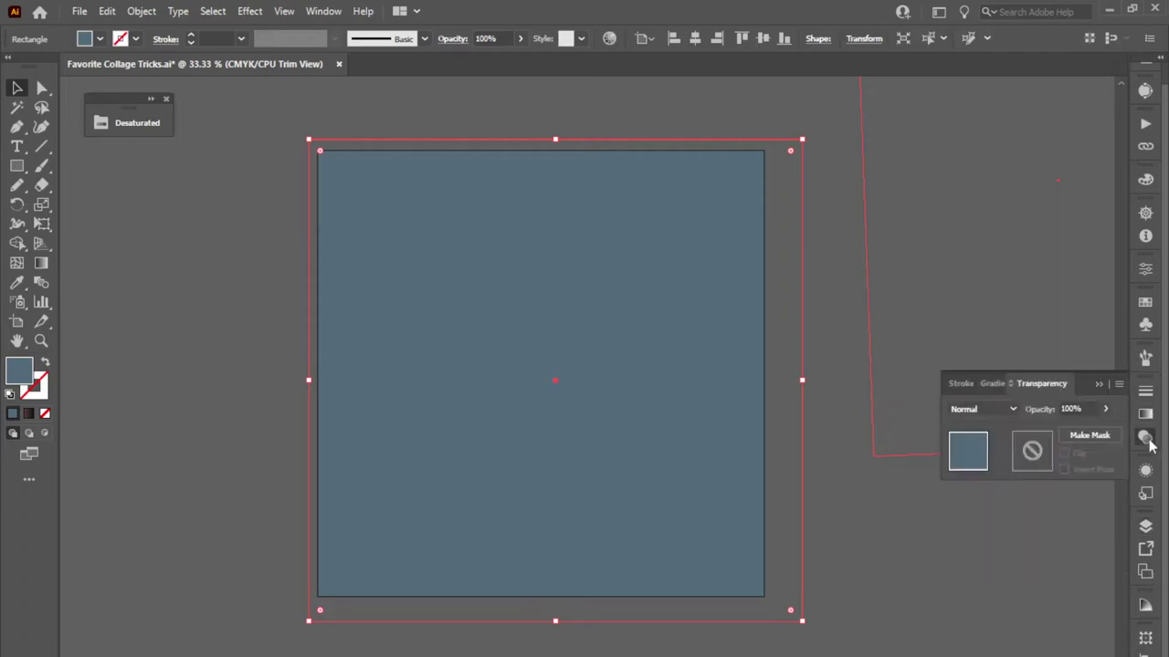
scroll(1004, 409, down, 6)
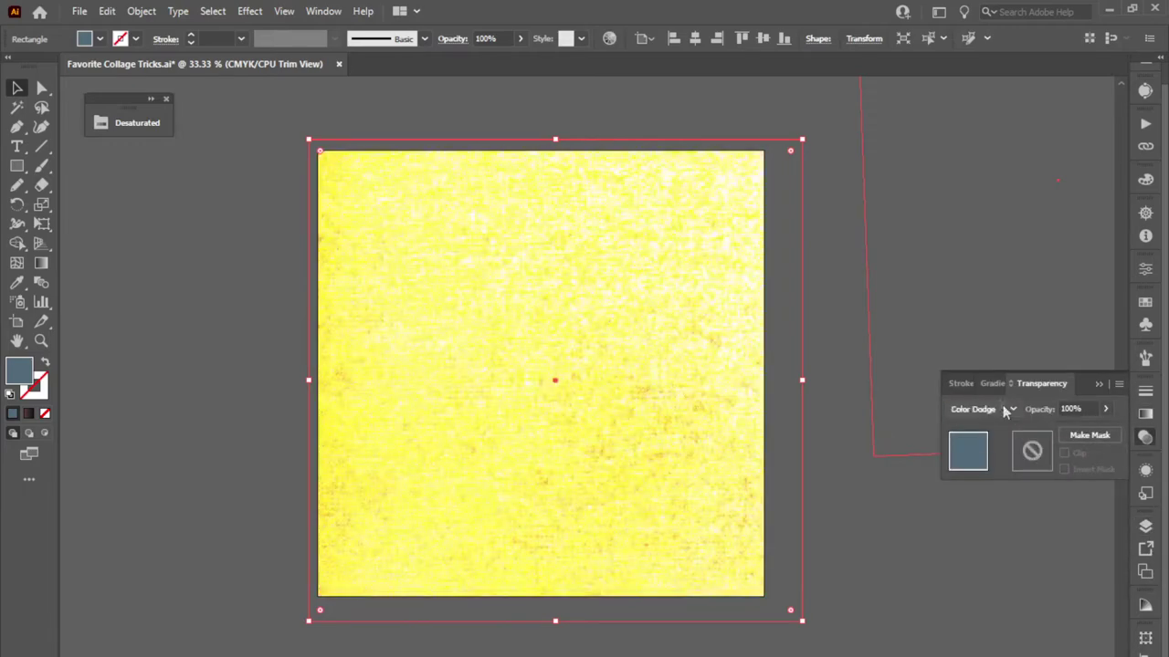
scroll(1003, 409, down, 6)
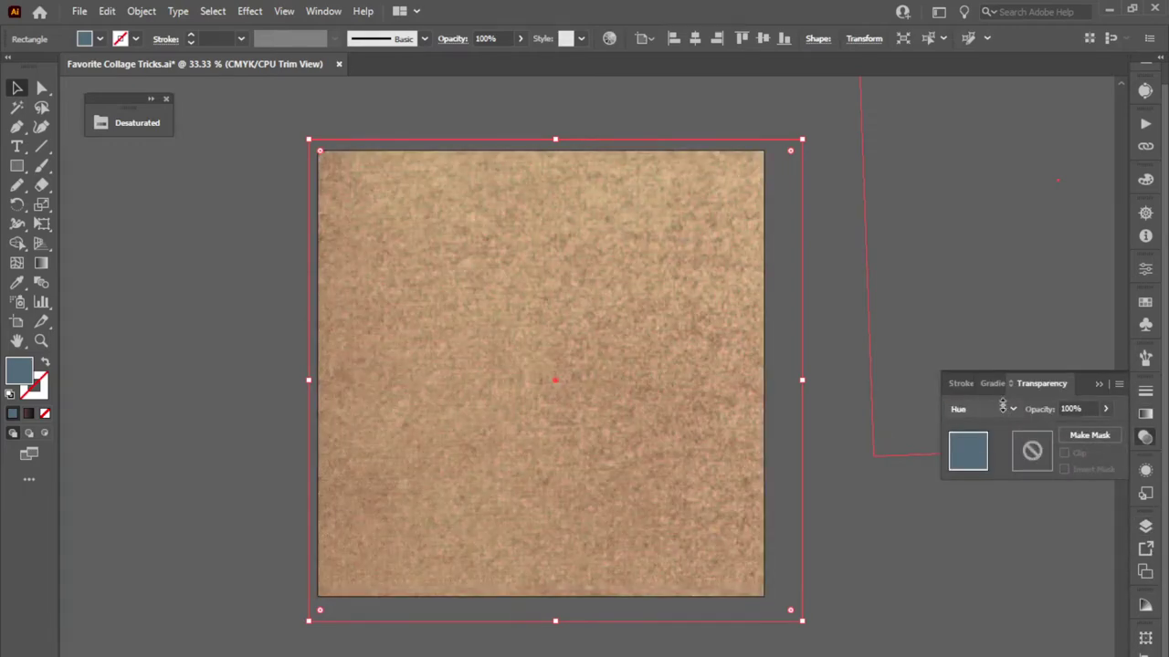
click(877, 232)
scroll(715, 360, up, 1)
drag(709, 381, 622, 362)
scroll(803, 347, down, 1)
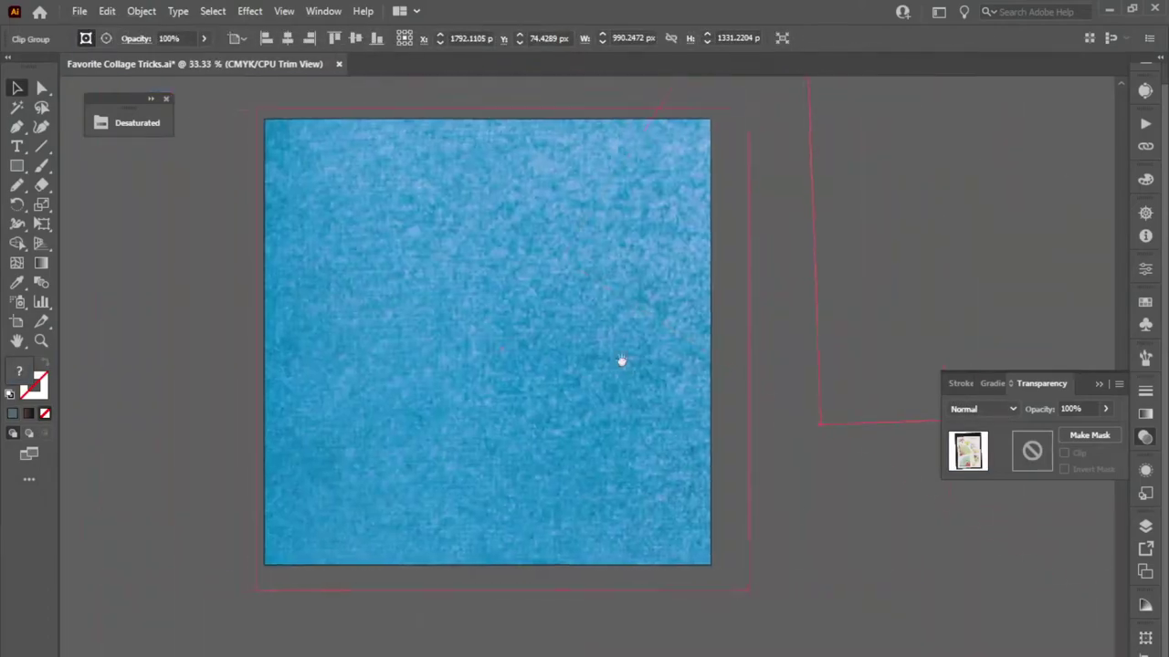
Bring the magazine ad to the front and cut out the woman's raised forearm and hand with a pencil-drawn clipping mask.
click(767, 532)
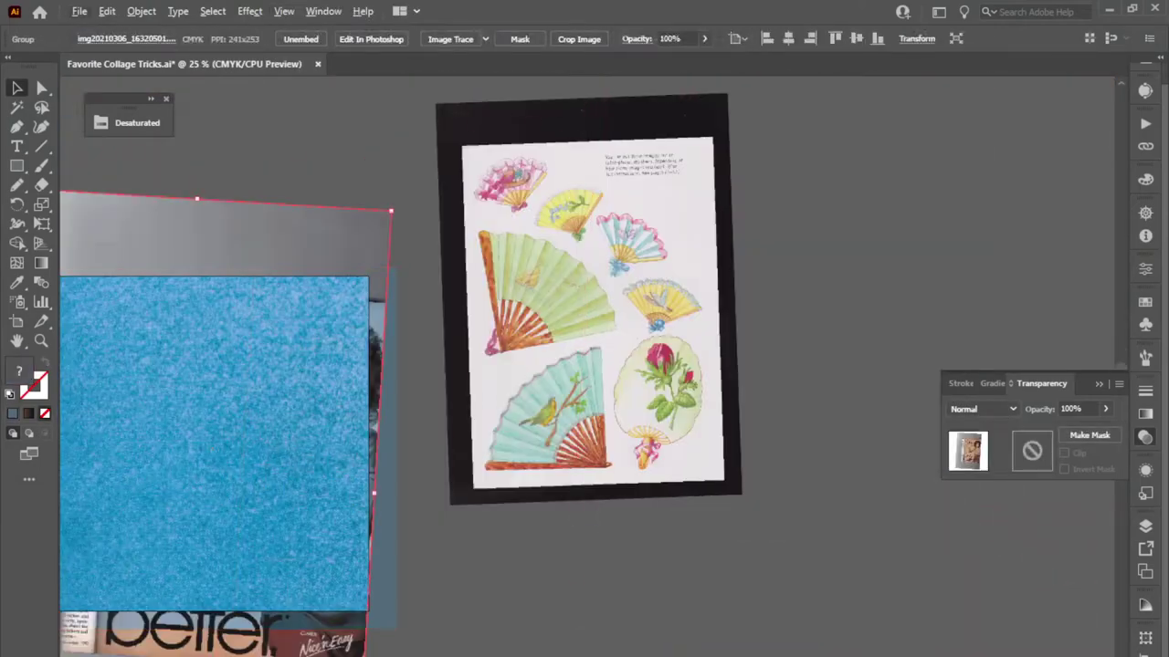
right_click(205, 360)
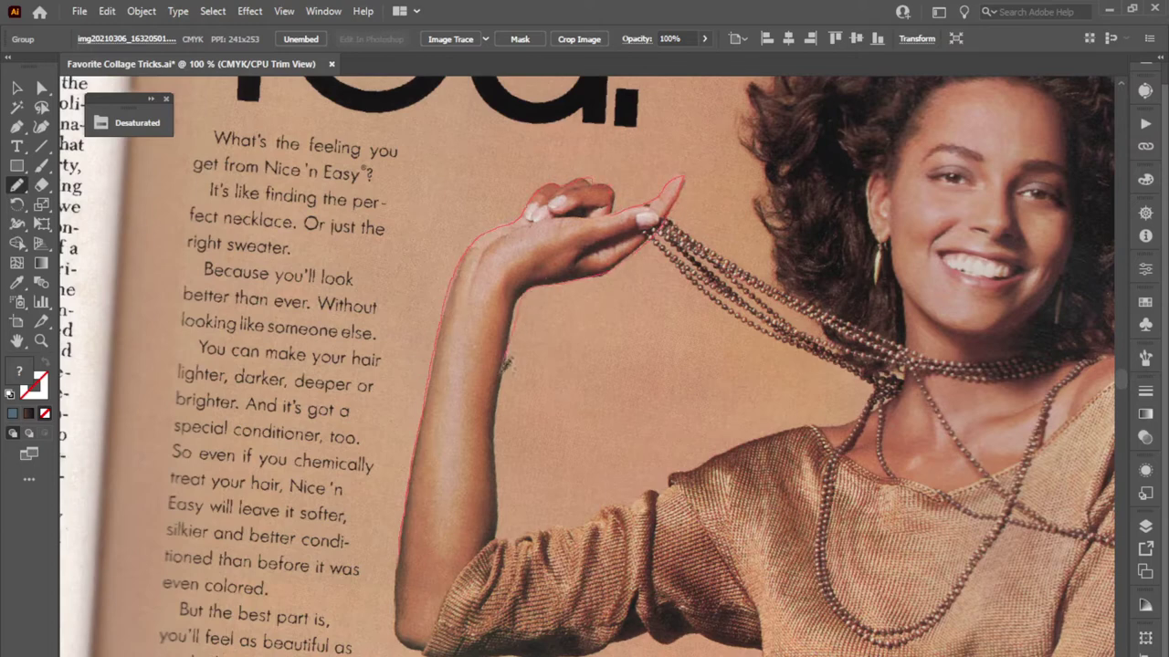
mouse_move(503, 373)
mouse_down()
mouse_move(477, 540)
mouse_move(399, 564)
mouse_move(397, 530)
mouse_up()
key(v)
shift+click(798, 319)
right_click(798, 318)
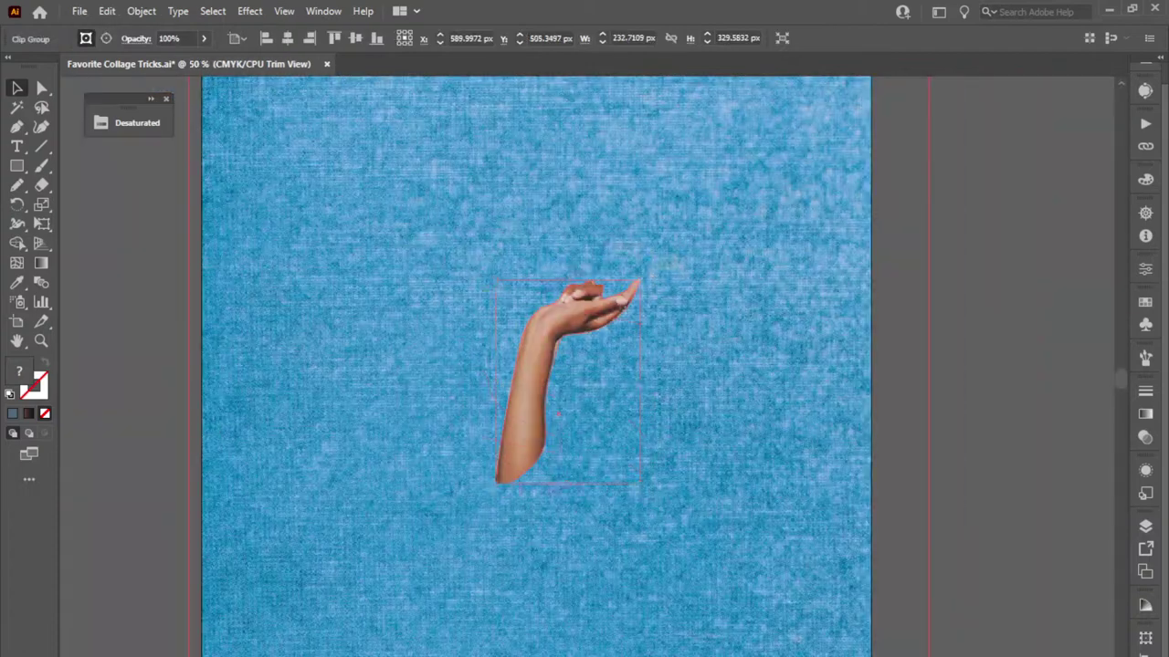
Rotate and enlarge the arm cut-out to about 666 × 682 px, with the fingers pointing up on the blue artboard.
drag(657, 265, 348, 160)
mouse_move(571, 466)
mouse_down()
mouse_move(550, 414)
mouse_move(581, 477)
mouse_move(574, 489)
mouse_up()
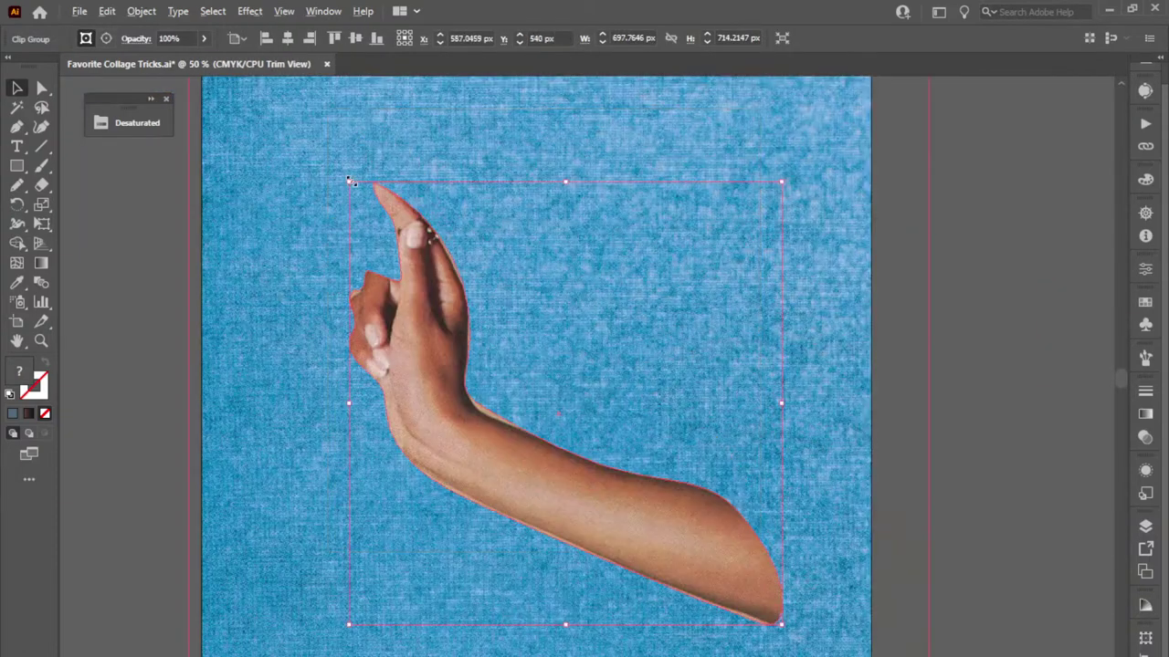
drag(349, 181, 360, 191)
drag(470, 442, 462, 441)
drag(512, 456, 548, 413)
Redraw the clipping outline along the forearm and wrist with the Pencil tool to remove the leftover ad background.
key(n)
scroll(759, 597, up, 2)
drag(736, 564, 618, 594)
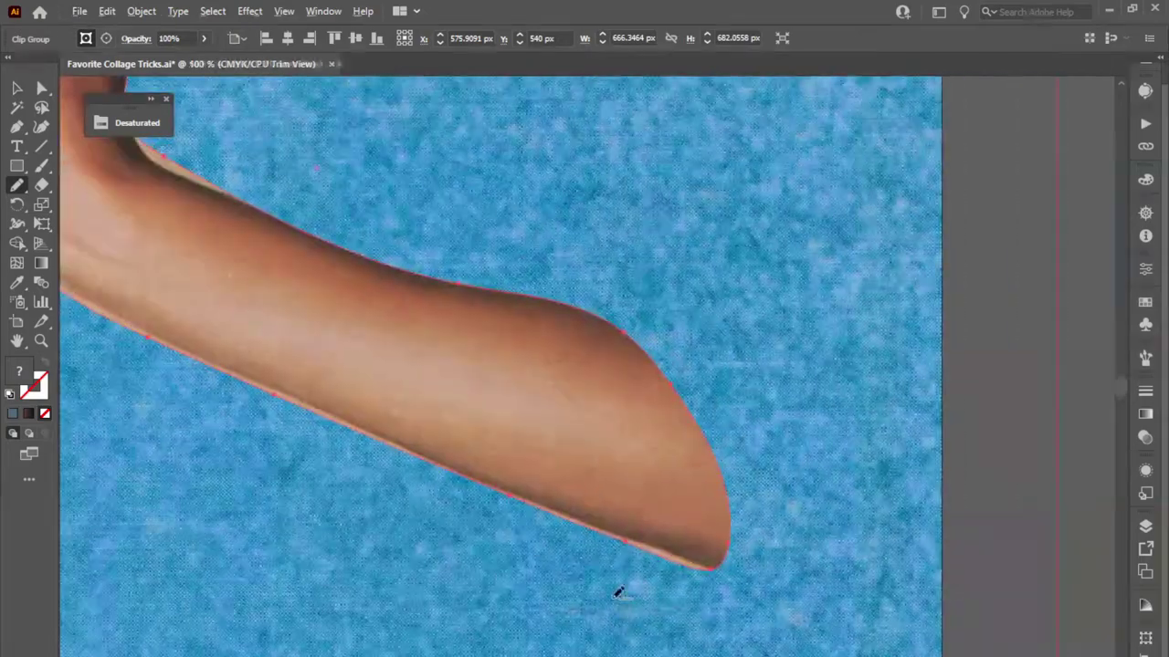
scroll(589, 594, down, 1)
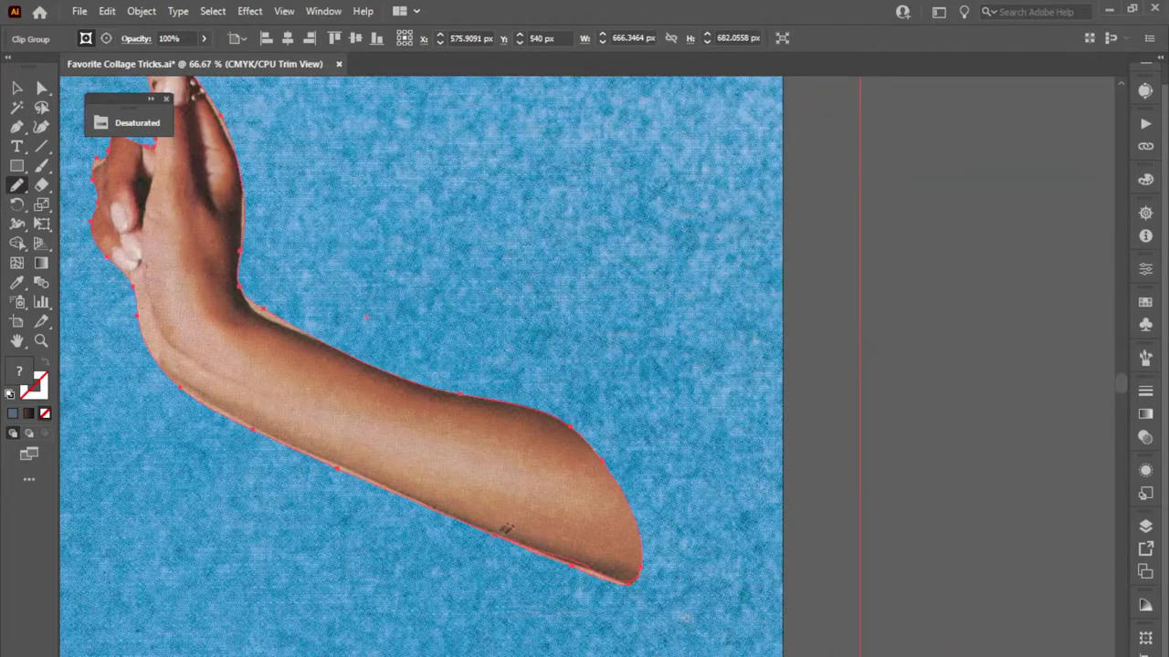
drag(185, 387, 149, 355)
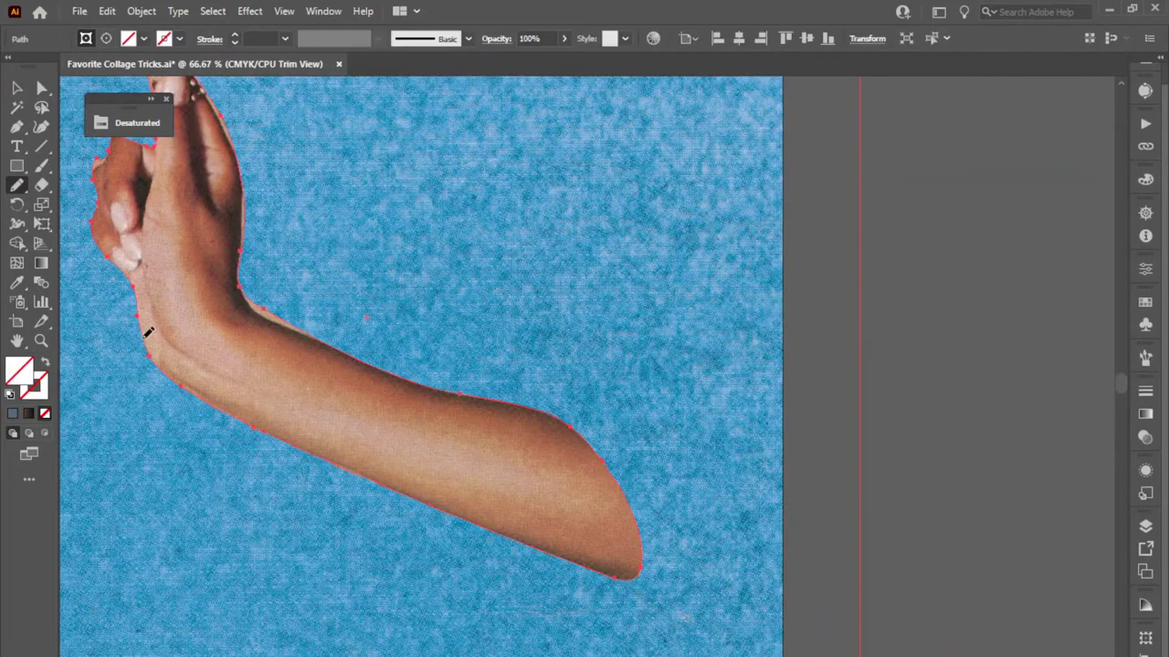
mouse_move(258, 304)
mouse_down()
mouse_move(243, 153)
mouse_move(314, 229)
mouse_up()
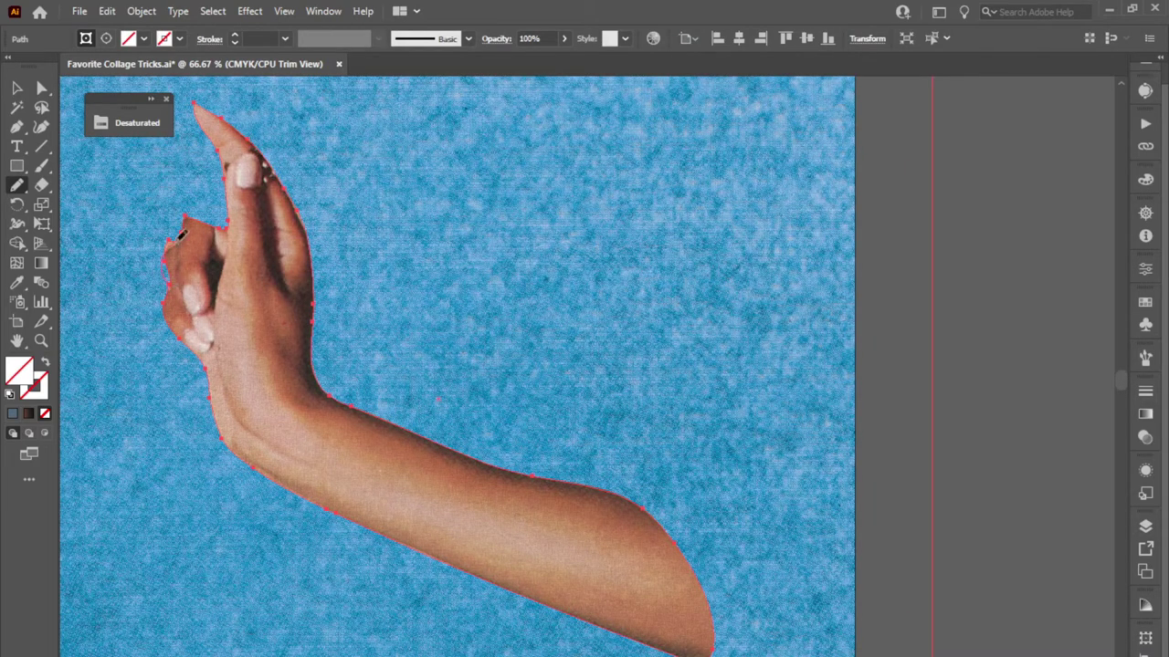
Redraw the clipping outline around the curled fingers and round off the pointed tip of the outstretched finger.
mouse_move(230, 202)
mouse_down()
mouse_move(188, 239)
mouse_move(171, 287)
mouse_up()
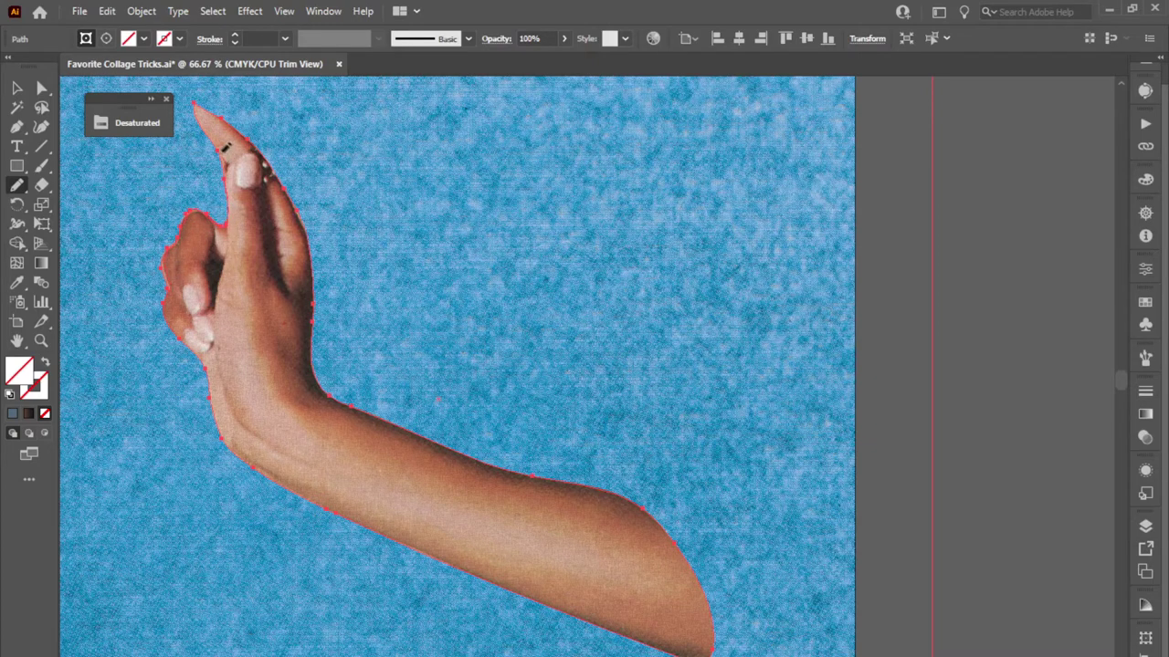
drag(195, 94, 384, 207)
scroll(331, 212, up, 4)
scroll(331, 212, down, 1)
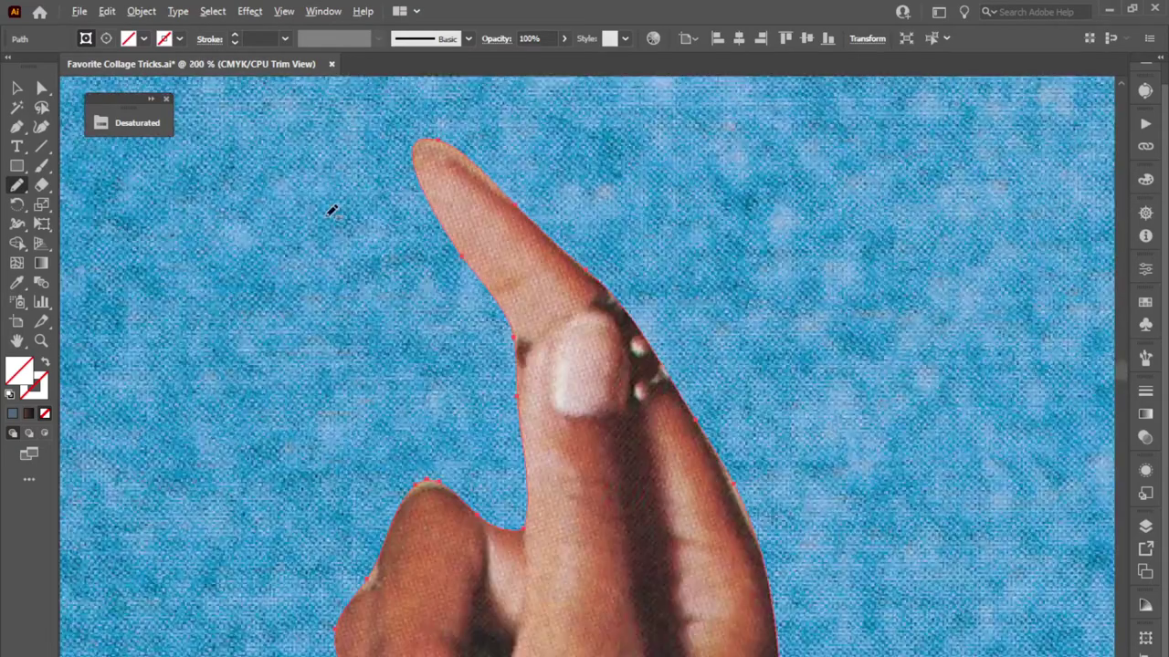
scroll(424, 274, down, 4)
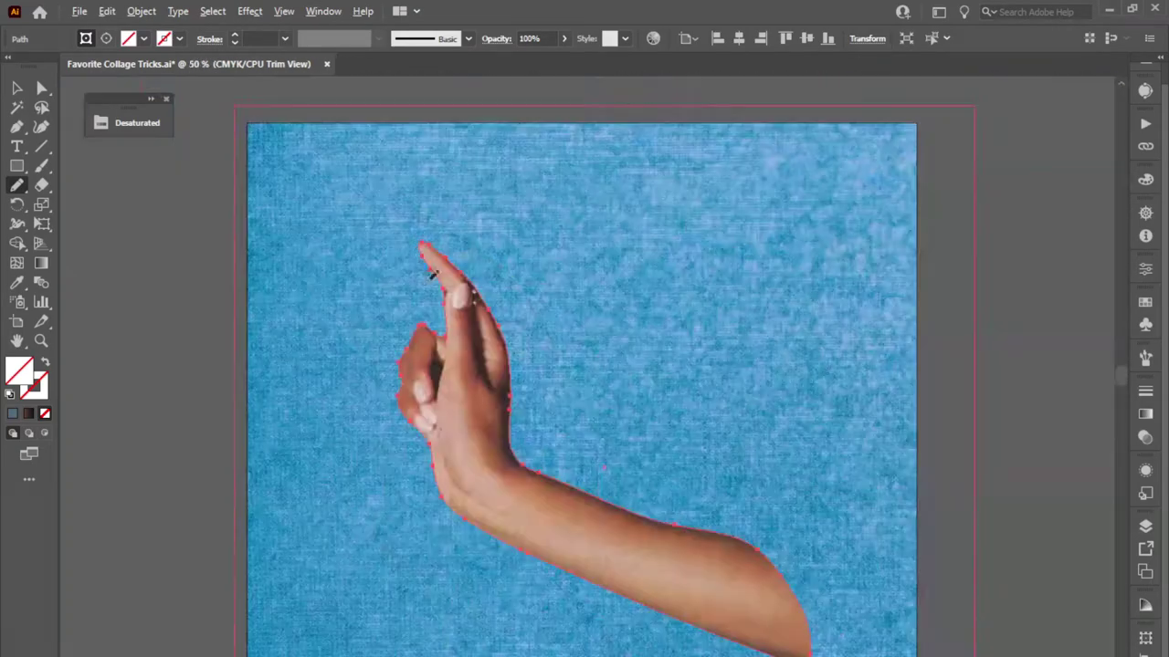
scroll(530, 395, up, 1)
drag(530, 395, 586, 372)
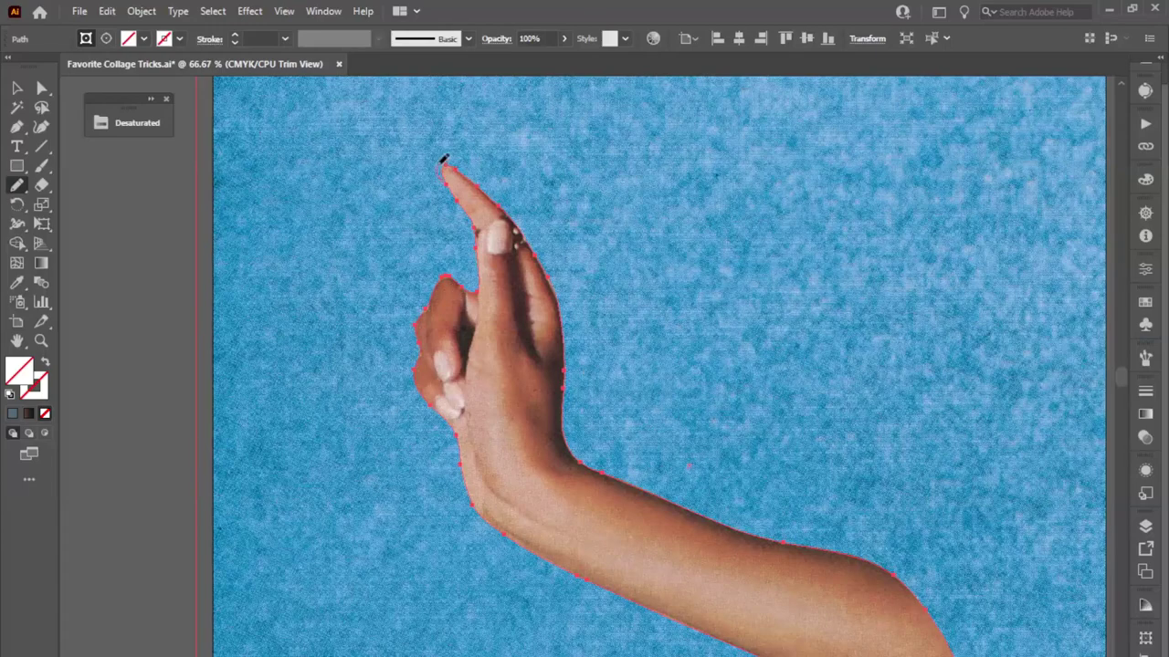
Refine the hand's clipping outline around the knuckles and curled fingers with the Pencil tool.
drag(571, 436, 386, 287)
key(v)
click(860, 328)
scroll(860, 328, down, 1)
scroll(352, 221, up, 3)
click(381, 237)
key(n)
drag(335, 354, 344, 329)
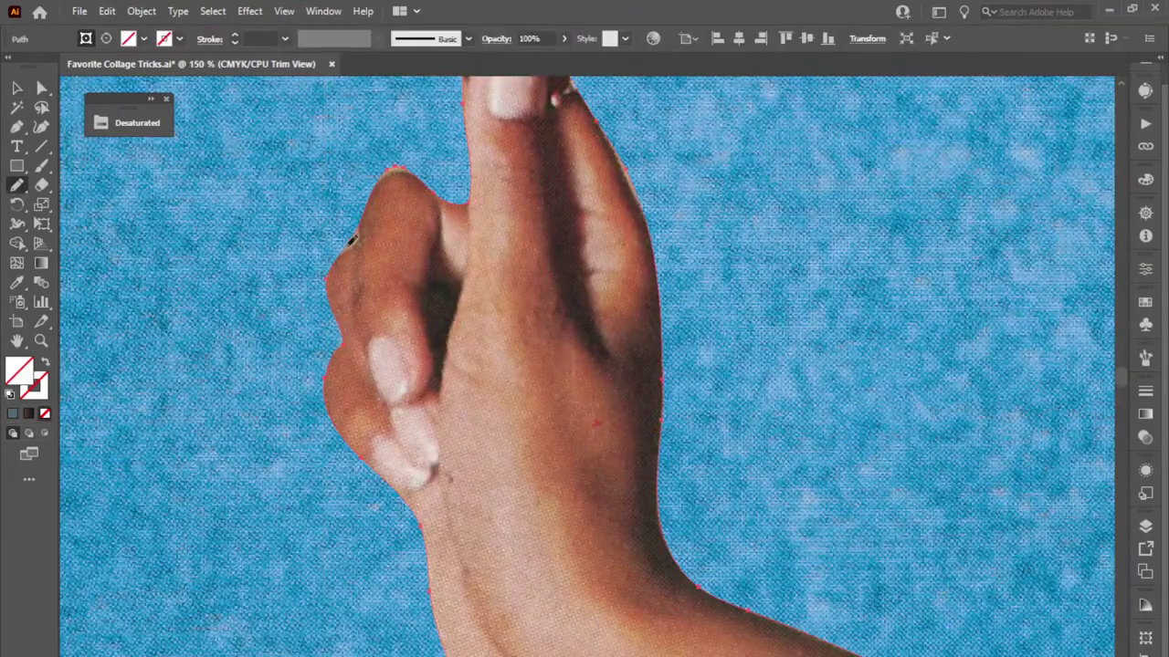
drag(395, 170, 436, 173)
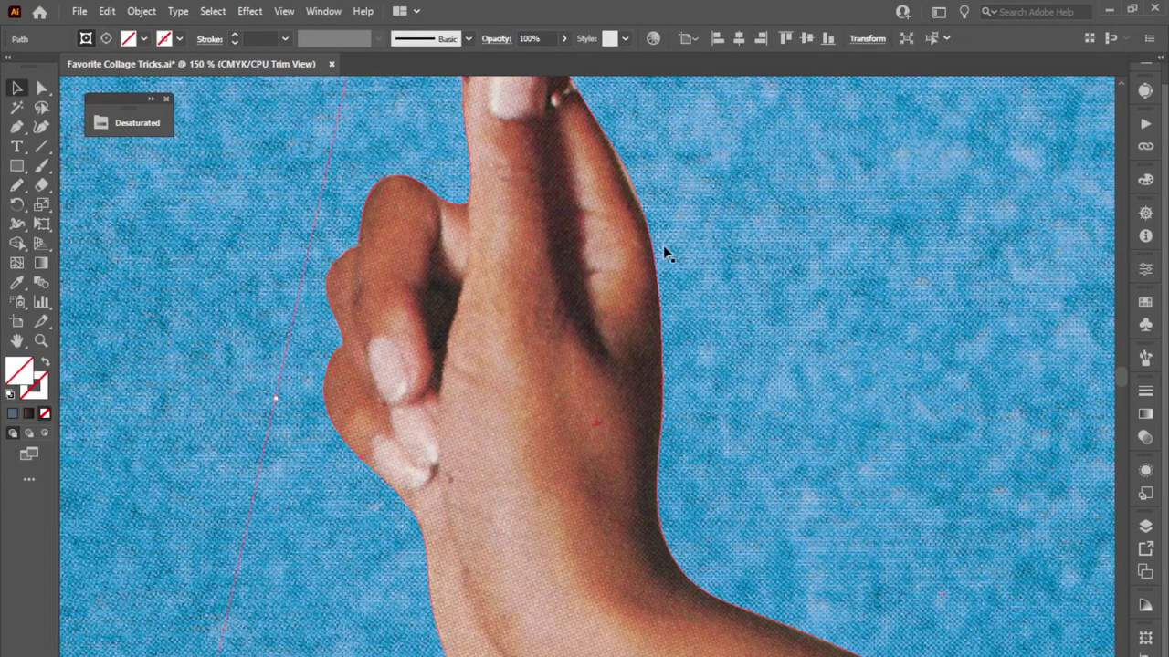
key(v)
scroll(503, 235, down, 5)
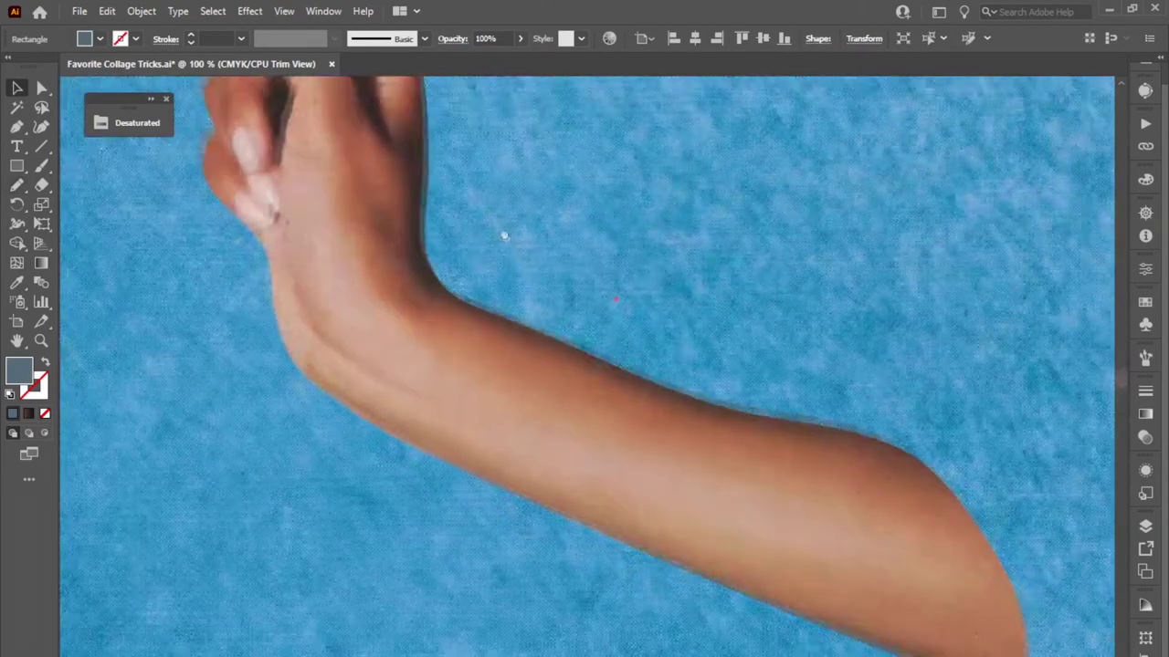
scroll(489, 242, down, 2)
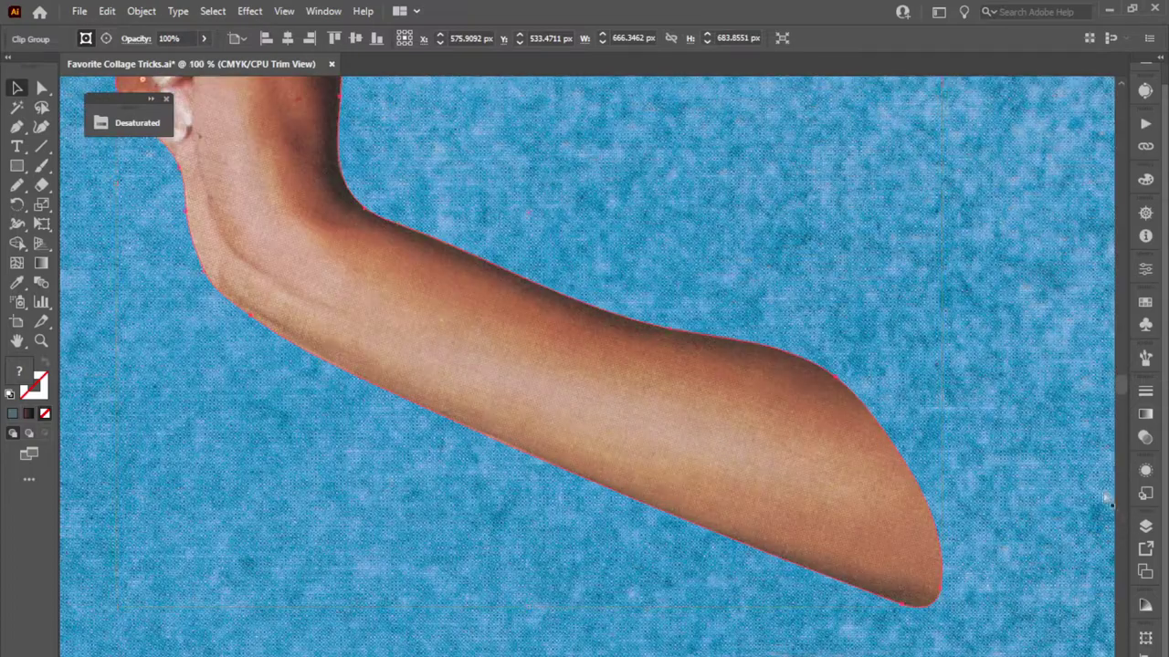
Name the lower arm clip group "Hand" and the upper one "Hand Copy" in Layer 2.
click(1145, 527)
click(933, 437)
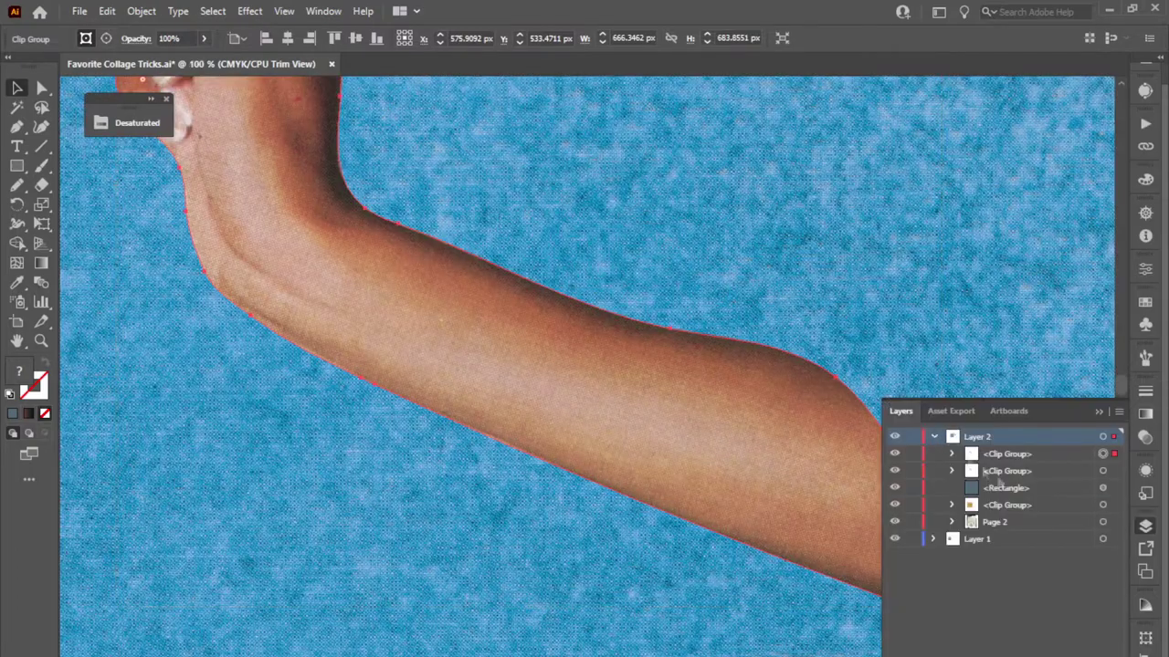
double_click(1002, 471)
text(Hand)
key(Return)
double_click(1004, 454)
text(Hand Copy)
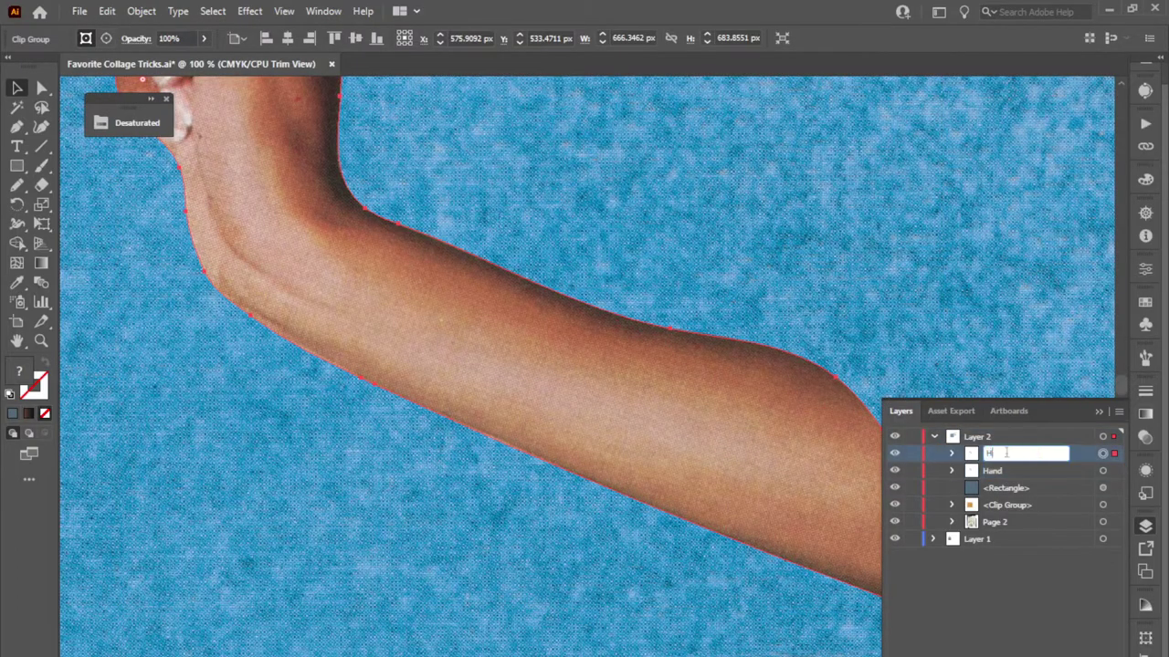
key(Return)
Rename the orange texture's clip group "Background" and the blue rectangle "Color".
double_click(1005, 505)
text(Bickgrou)
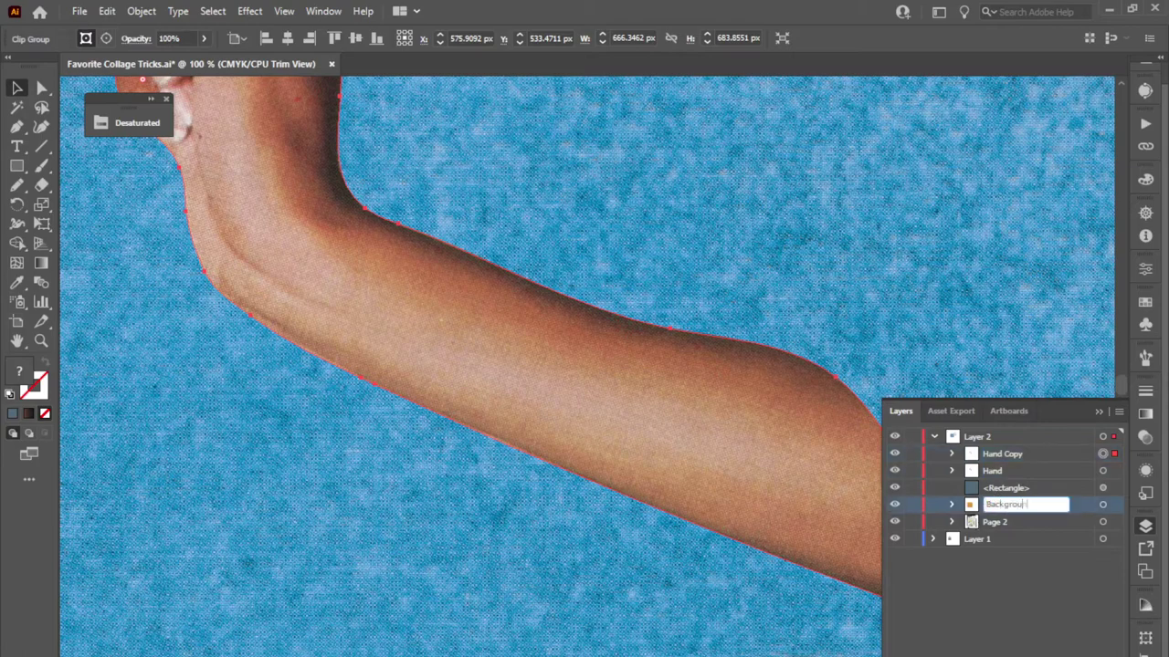
text(nd)
key(Return)
double_click(995, 487)
text(Color)
key(Return)
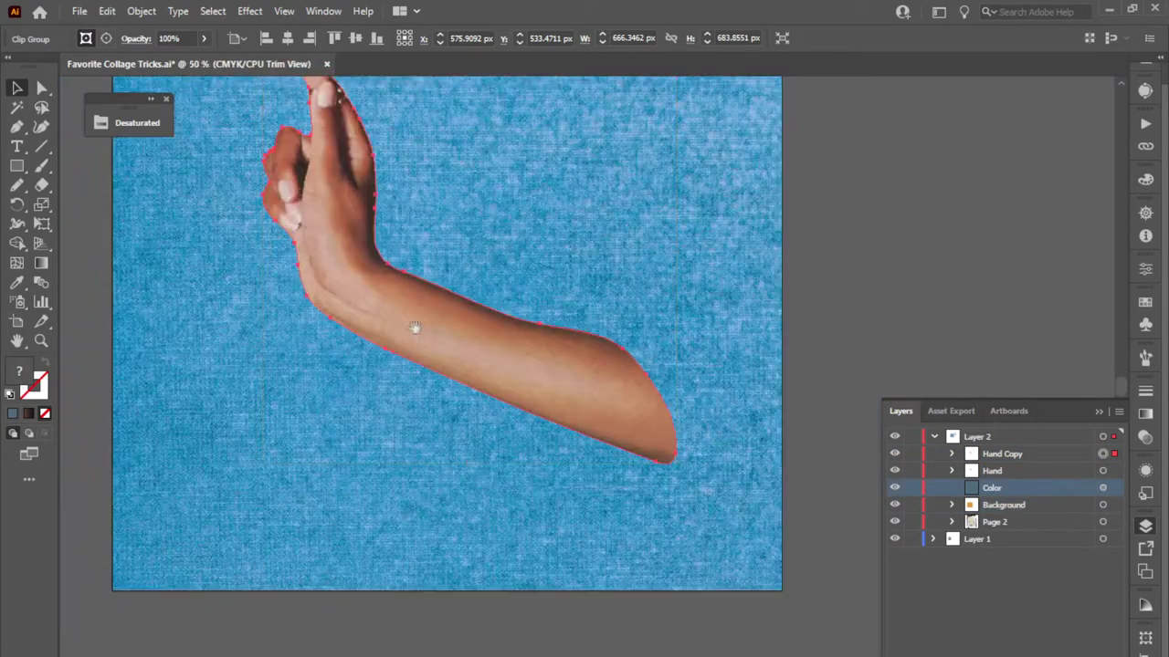
Redraw the Hand Copy outline across the middle of the forearm, keeping only the elbow end.
click(1115, 470)
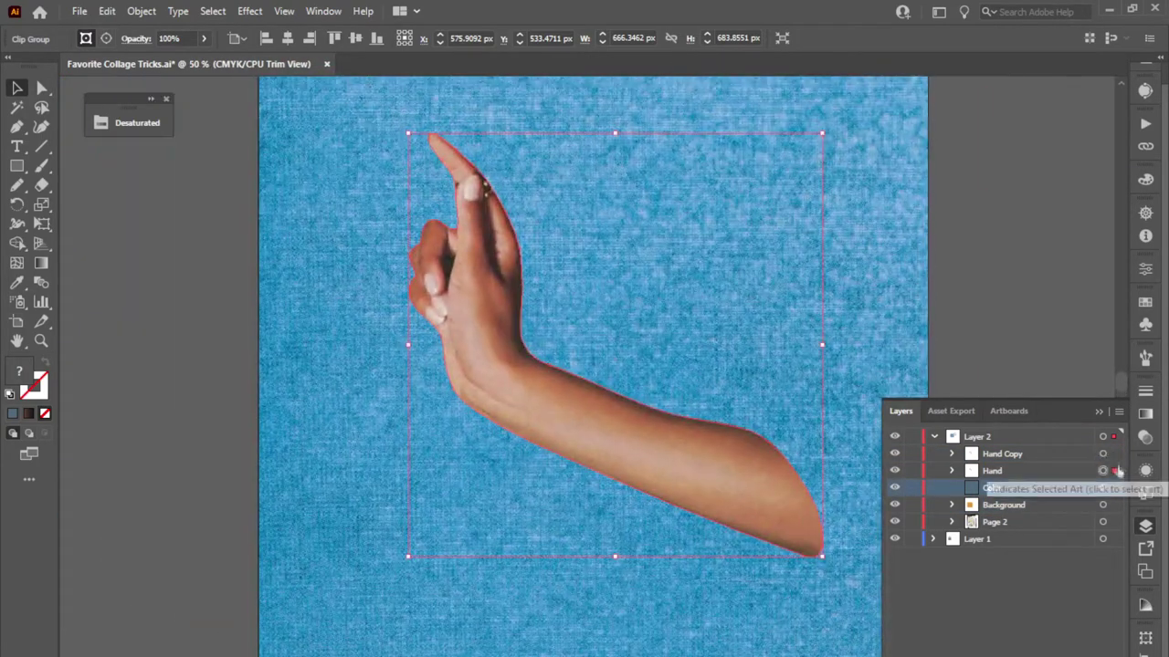
click(1027, 373)
scroll(761, 425, up, 1)
click(672, 481)
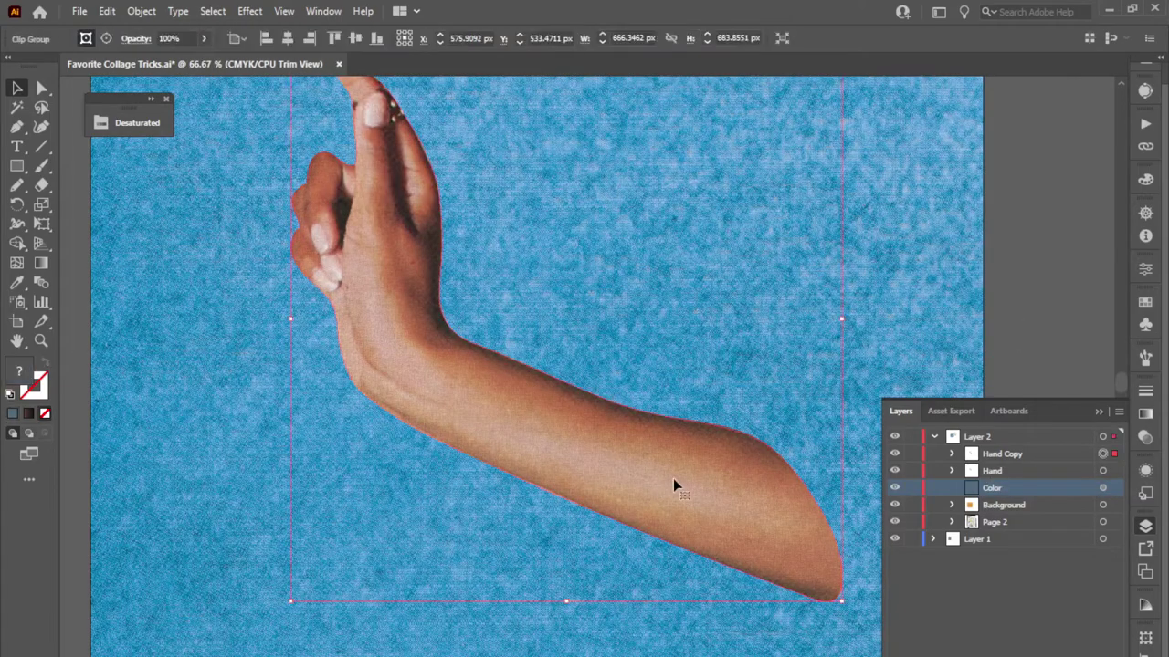
key(n)
drag(646, 426, 675, 389)
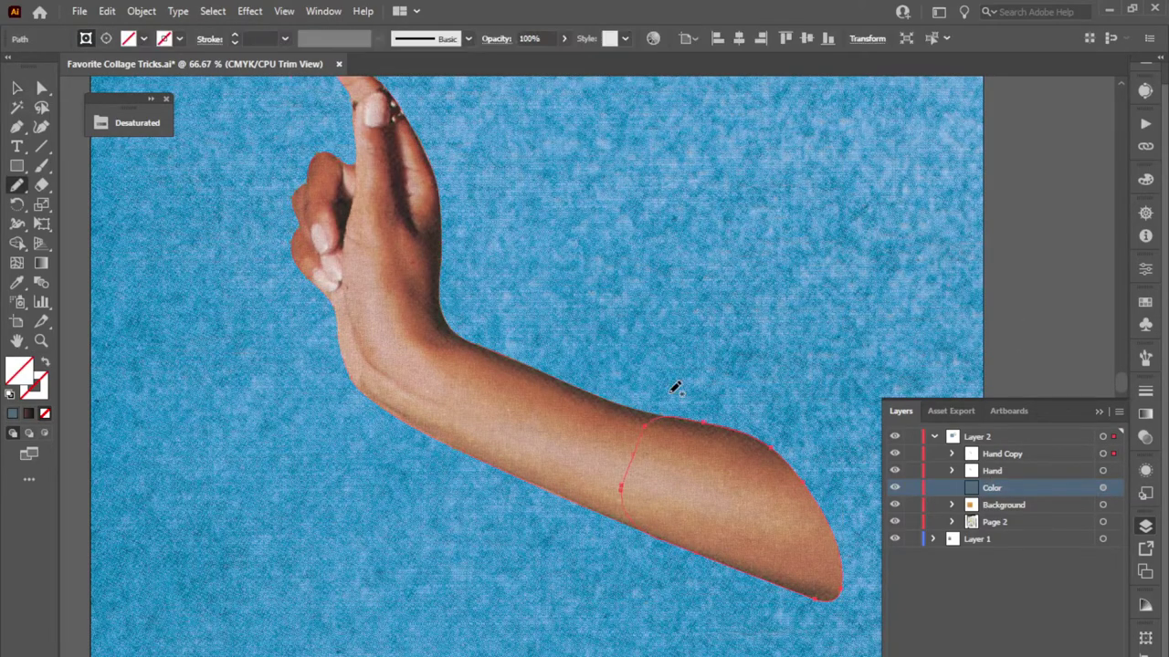
Redraw the Hand clip group's outline across the mid-forearm, leaving a narrow gap before the elbow piece.
ctrl+click(548, 396)
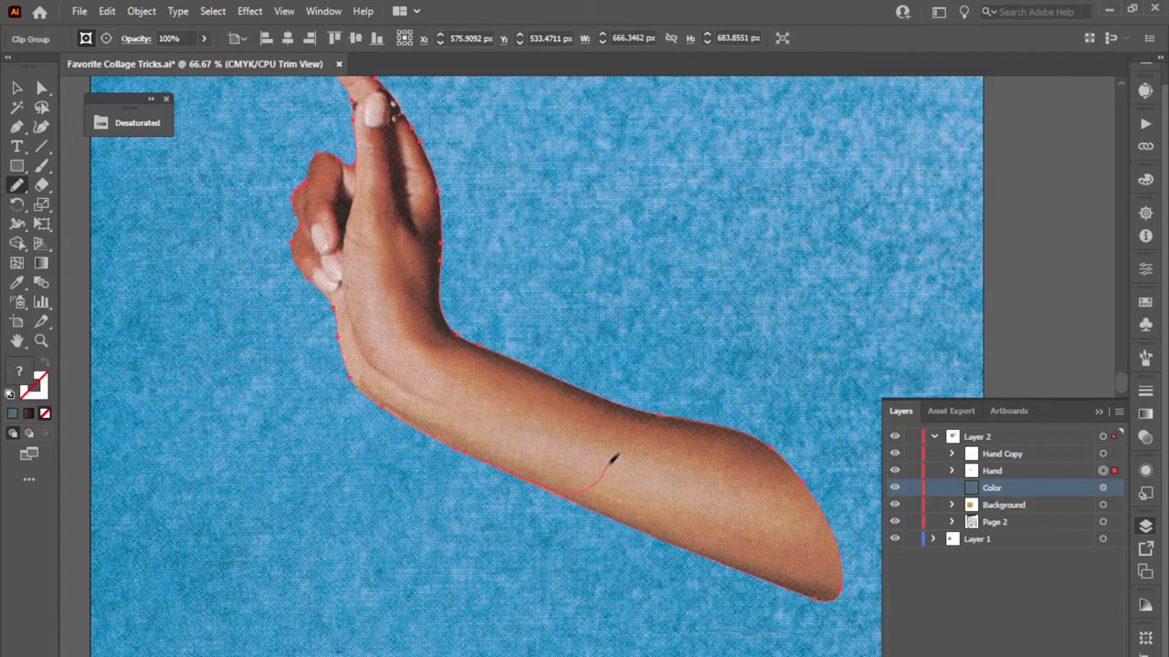
drag(629, 412, 603, 388)
ctrl+click(908, 307)
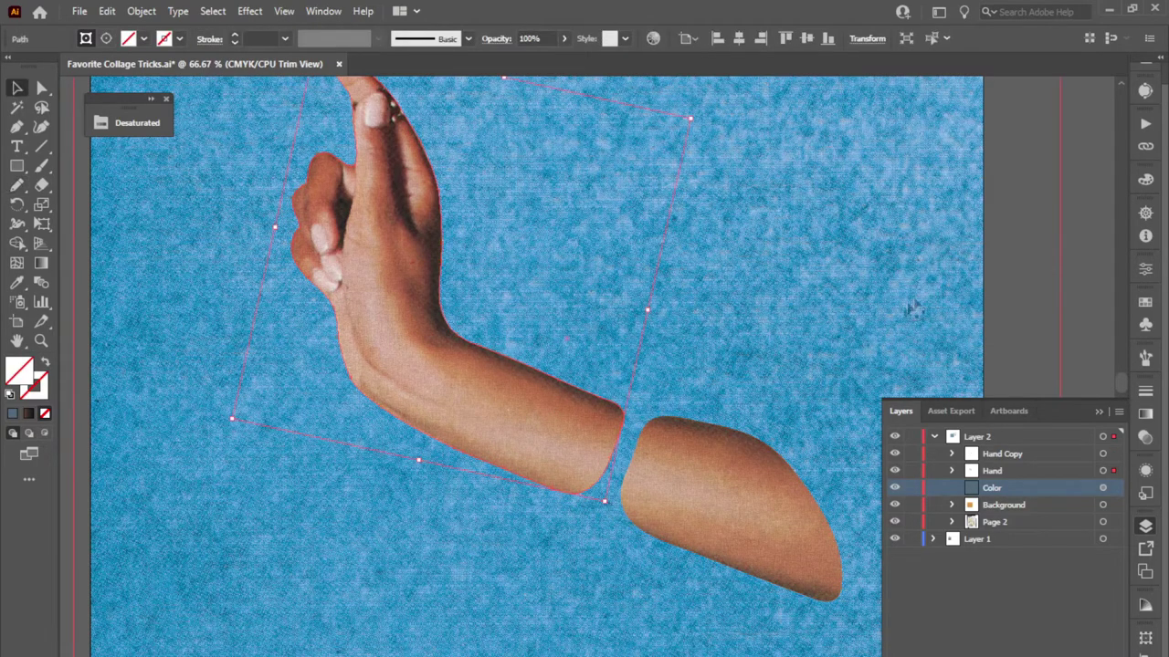
Draw a tall narrow ellipse over the cut end of the elbow piece.
click(17, 165)
click(55, 208)
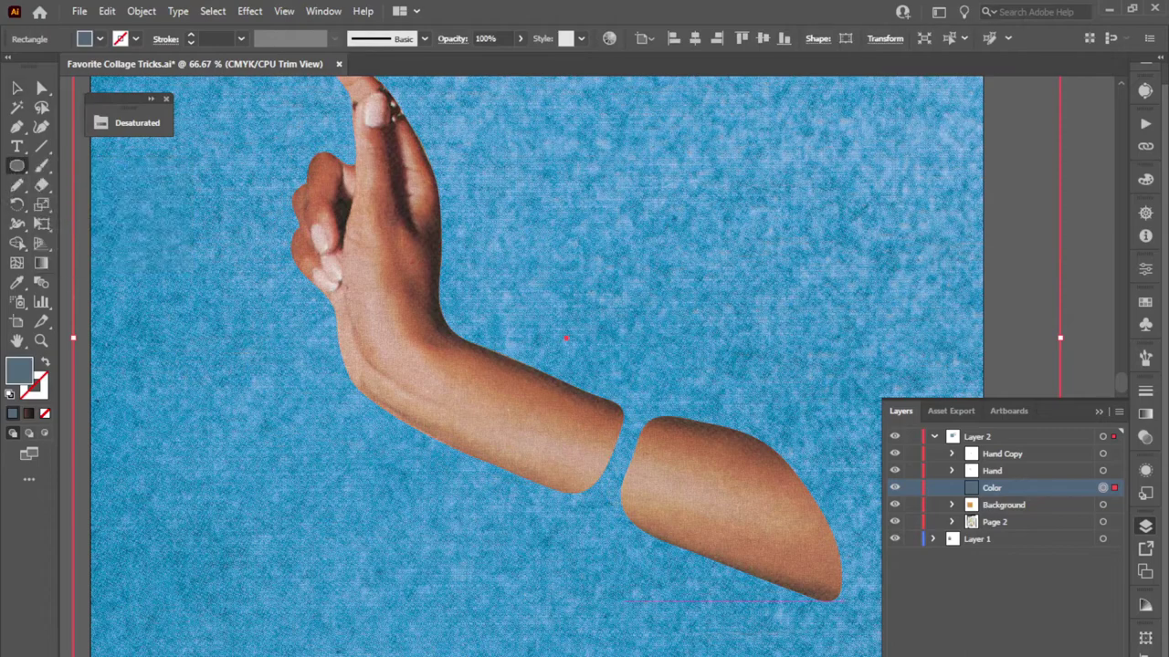
drag(593, 423, 683, 535)
Fill the ellipse with a dark reddish brown sampled from the shaded skin at the inner wrist.
scroll(633, 482, up, 3)
key(i)
click(301, 176)
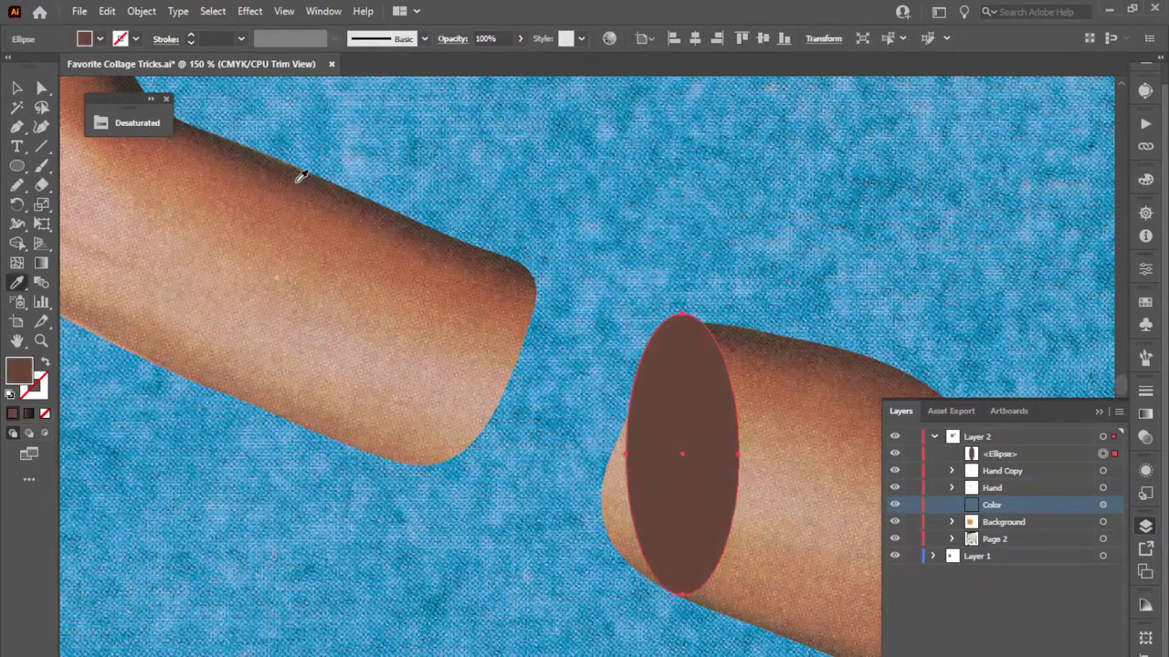
drag(211, 191, 382, 375)
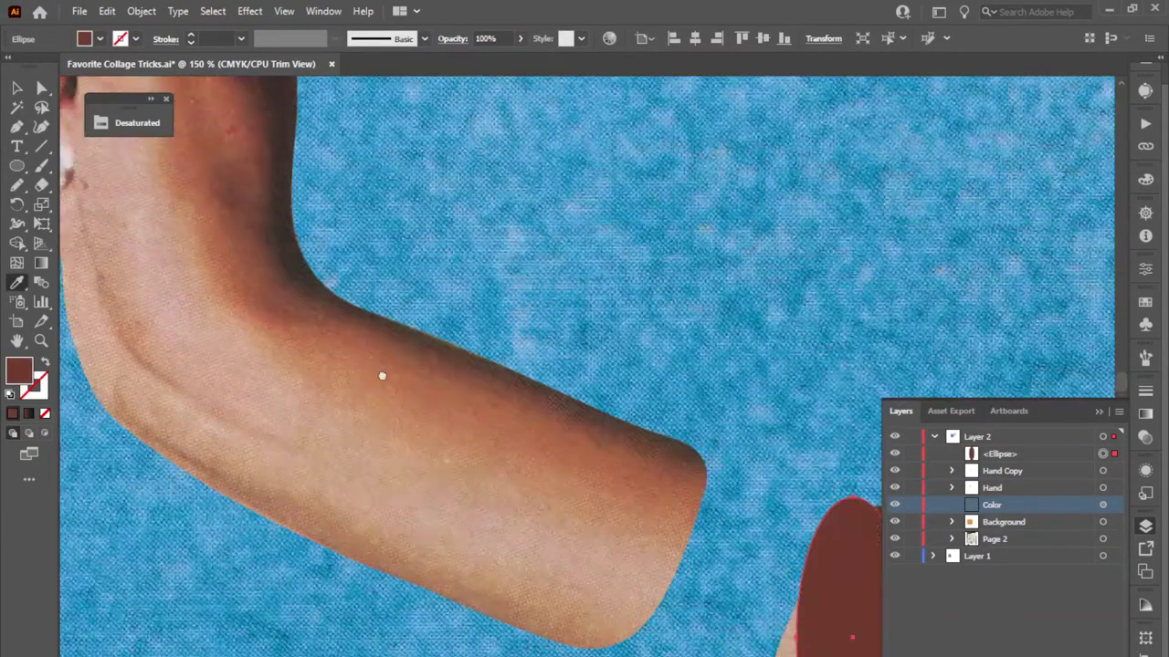
click(281, 252)
click(274, 258)
click(264, 267)
click(263, 273)
click(270, 275)
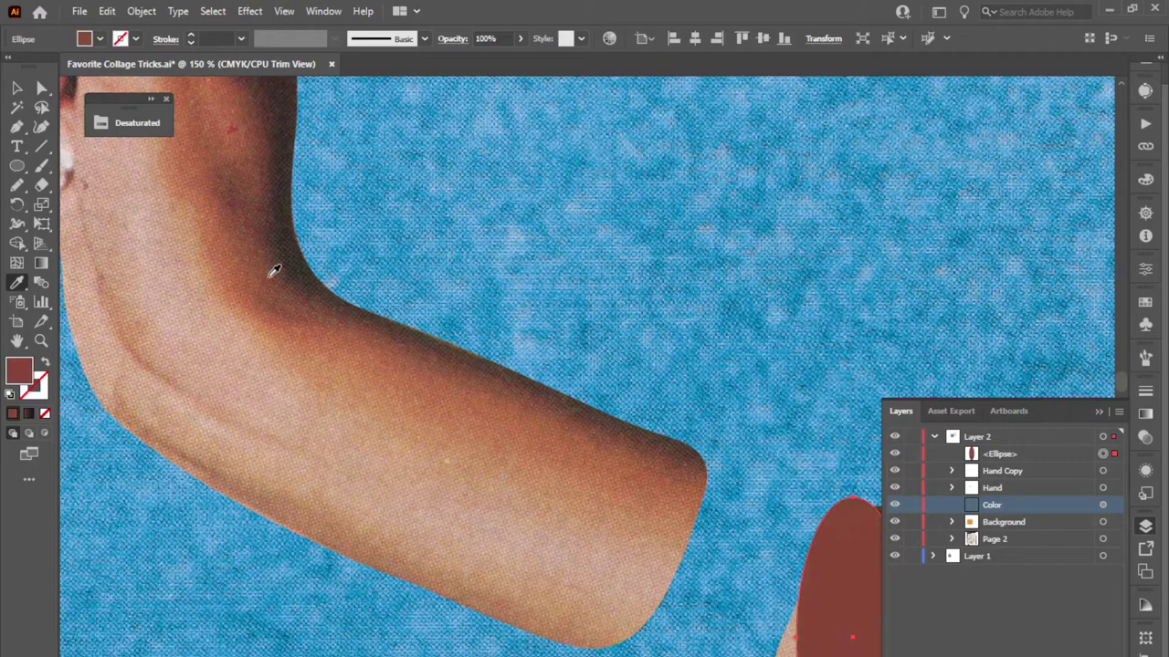
click(272, 267)
Rotate the ellipse clockwise to match the forearm's tilt and position it over the elbow piece's cut end.
drag(622, 332, 345, 146)
key(v)
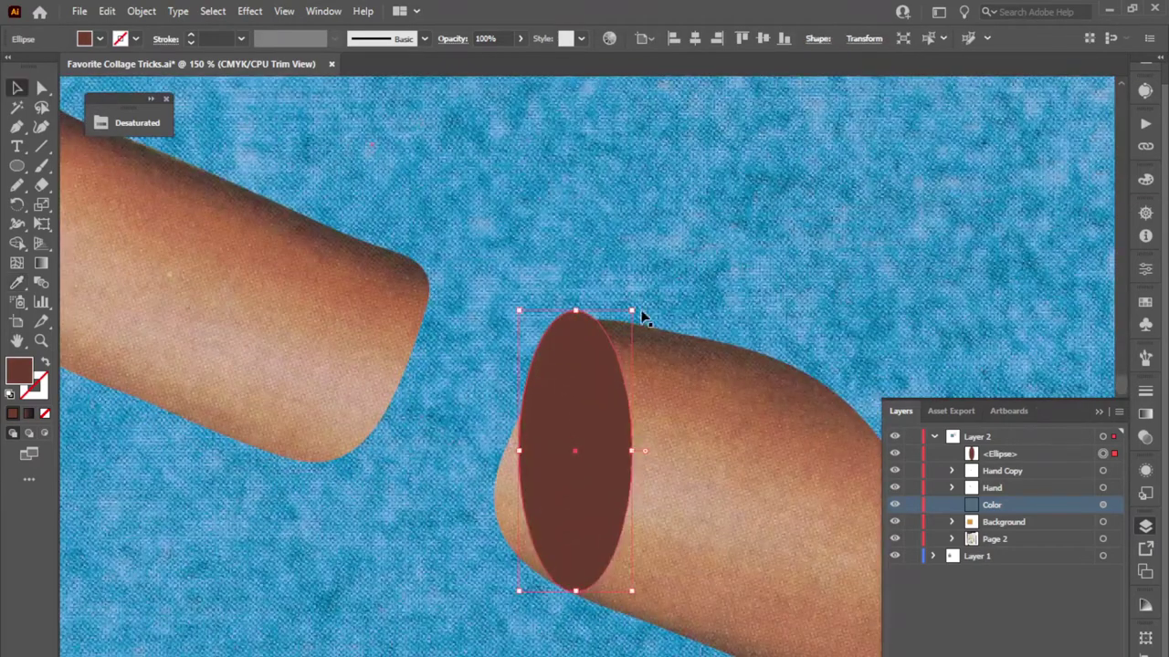
drag(642, 313, 674, 325)
drag(571, 475, 556, 466)
scroll(556, 466, up, 1)
key(a)
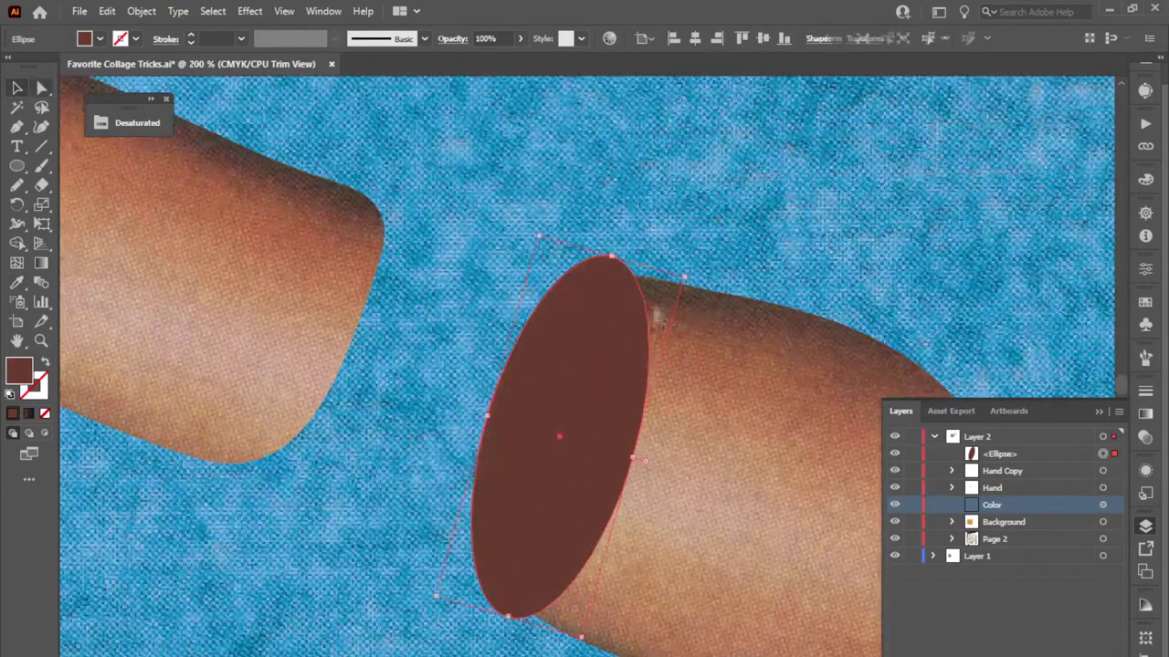
click(658, 280)
drag(659, 280, 563, 302)
key(ctrl+z)
Shorten the tilted ellipse at its upper and lower ends and shift it to fit the elbow piece's cut edge.
scroll(647, 275, up, 1)
click(625, 274)
key(v)
drag(593, 246, 589, 272)
click(604, 227)
scroll(605, 227, down, 3)
scroll(568, 411, up, 2)
click(549, 393)
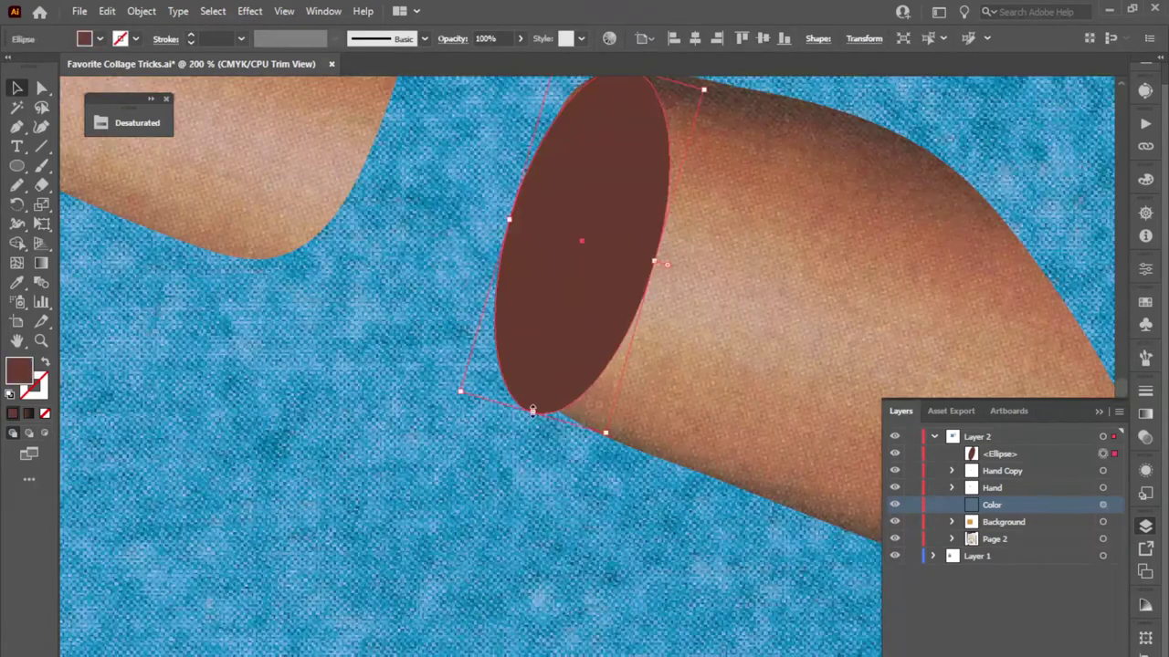
mouse_move(534, 411)
mouse_down()
mouse_move(541, 390)
mouse_move(537, 400)
mouse_up()
drag(539, 328, 531, 327)
click(482, 438)
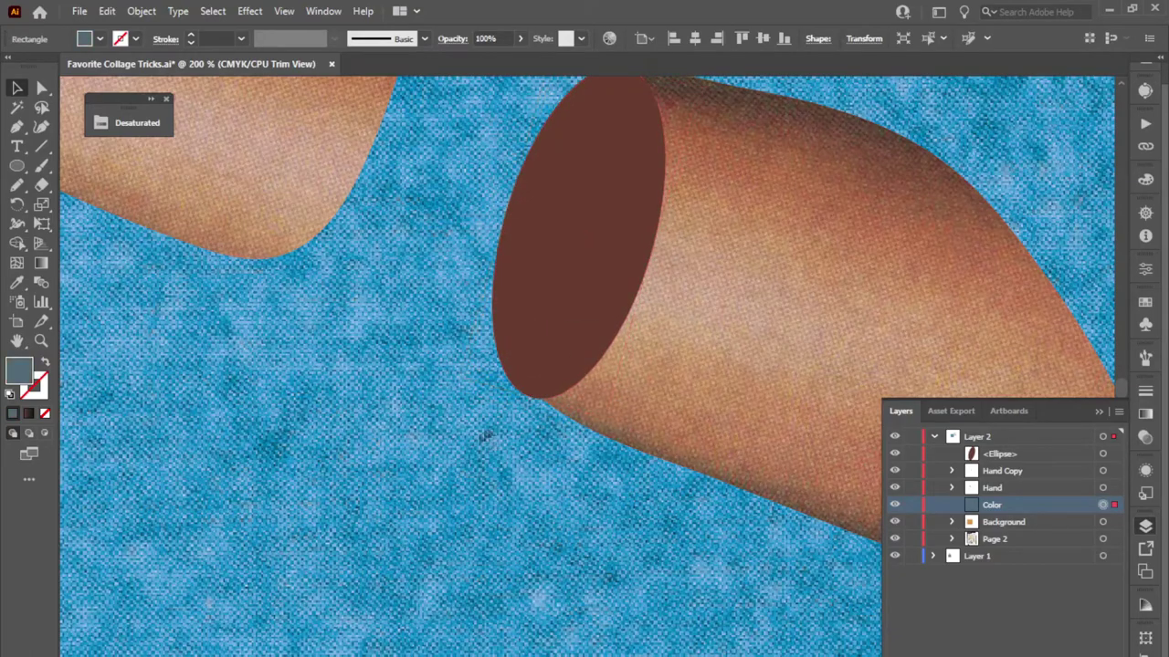
Redraw the Hand Copy outline with the Pencil tool so its lower edge runs smoothly into the bottom of the ellipse.
scroll(503, 568, down, 3)
drag(503, 568, 578, 475)
scroll(582, 480, up, 3)
click(616, 445)
scroll(615, 445, up, 4)
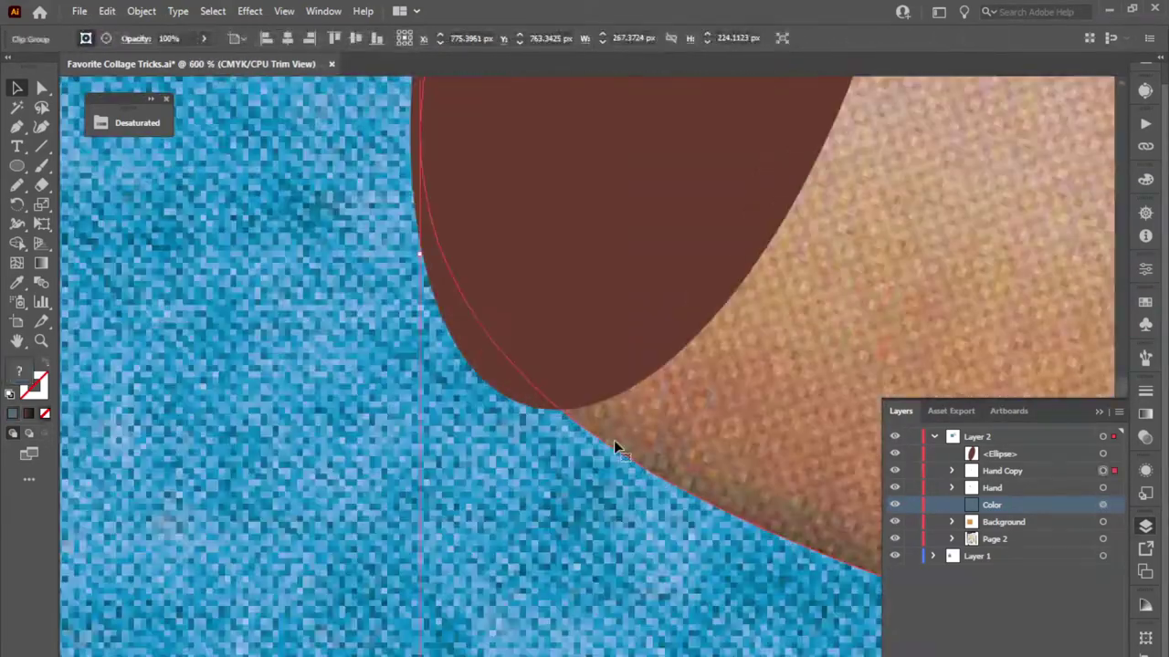
key(n)
mouse_move(546, 400)
mouse_down()
mouse_move(496, 347)
mouse_move(489, 314)
mouse_up()
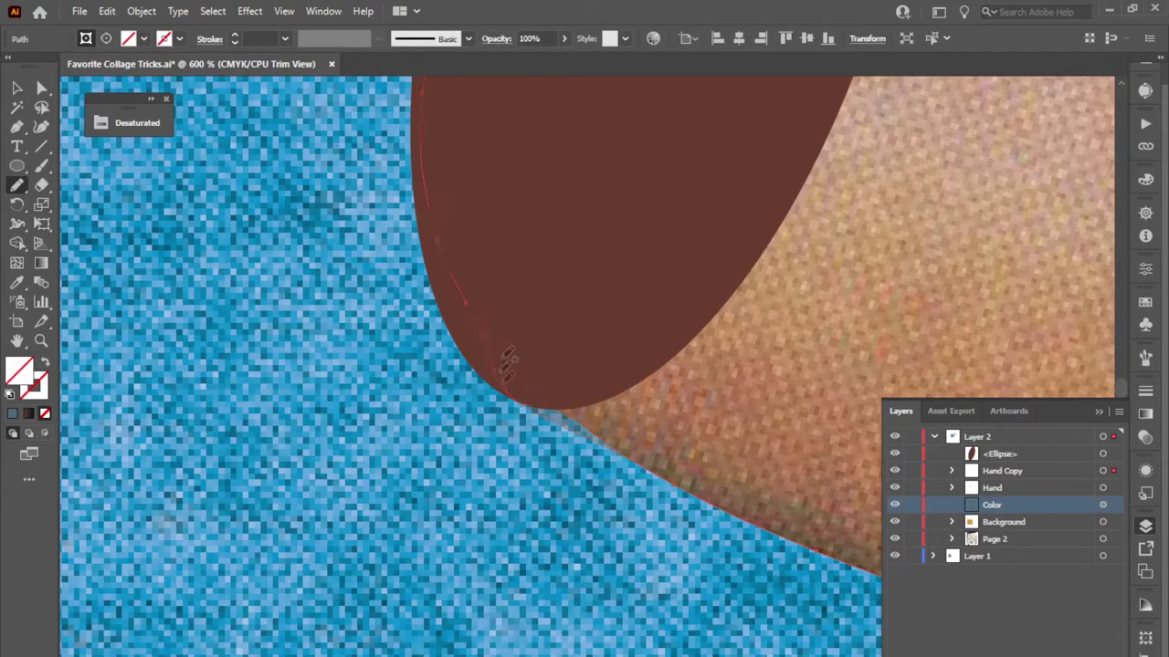
drag(505, 390, 502, 386)
key(v)
click(343, 345)
scroll(344, 345, down, 5)
mouse_move(346, 346)
mouse_down()
mouse_move(563, 473)
mouse_move(491, 538)
mouse_up()
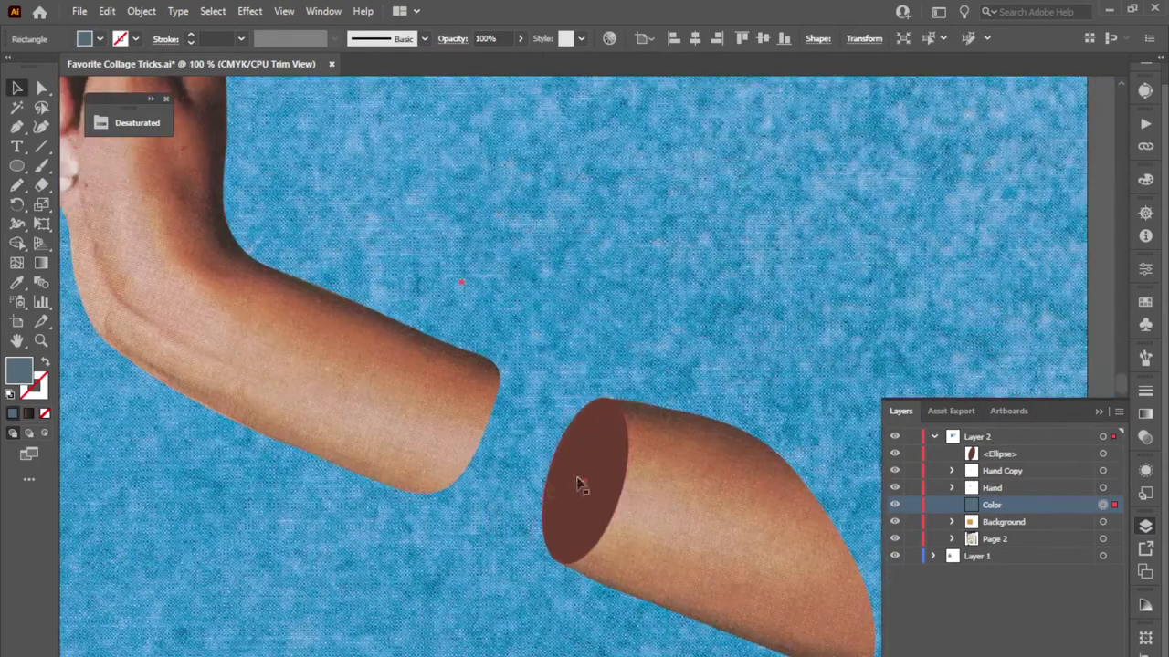
Duplicate the ellipse in place and scale the copy down slightly to leave a thin rim around it.
click(554, 444)
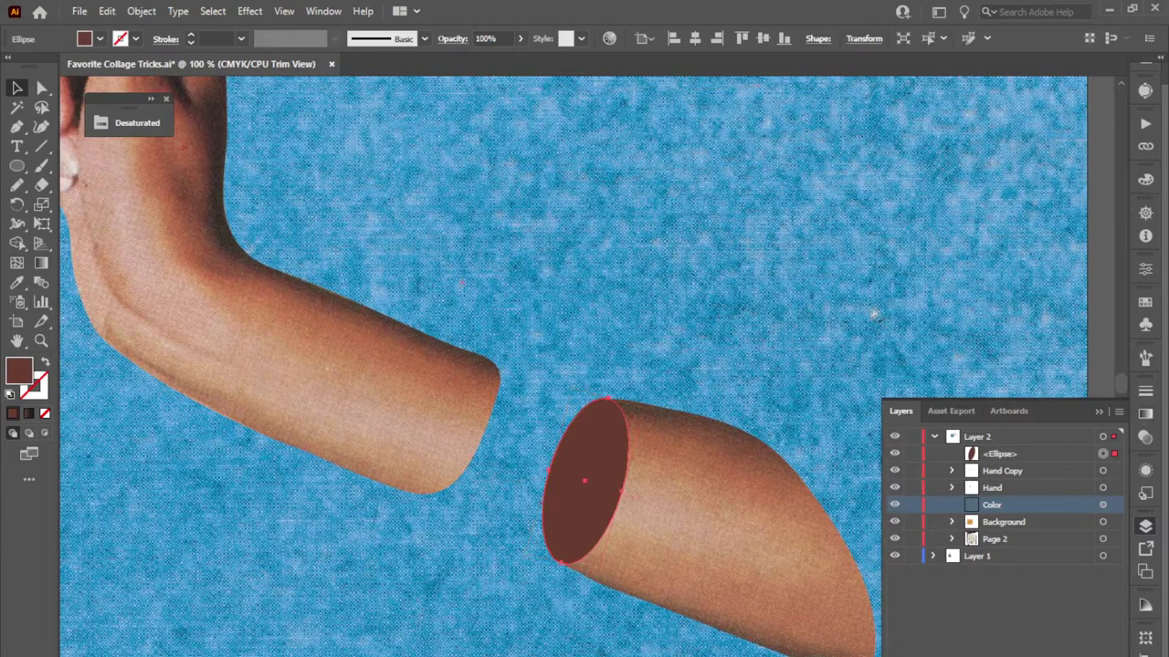
key(ctrl+c)
key(ctrl+f)
scroll(576, 458, up, 1)
drag(685, 385, 674, 394)
scroll(635, 442, up, 1)
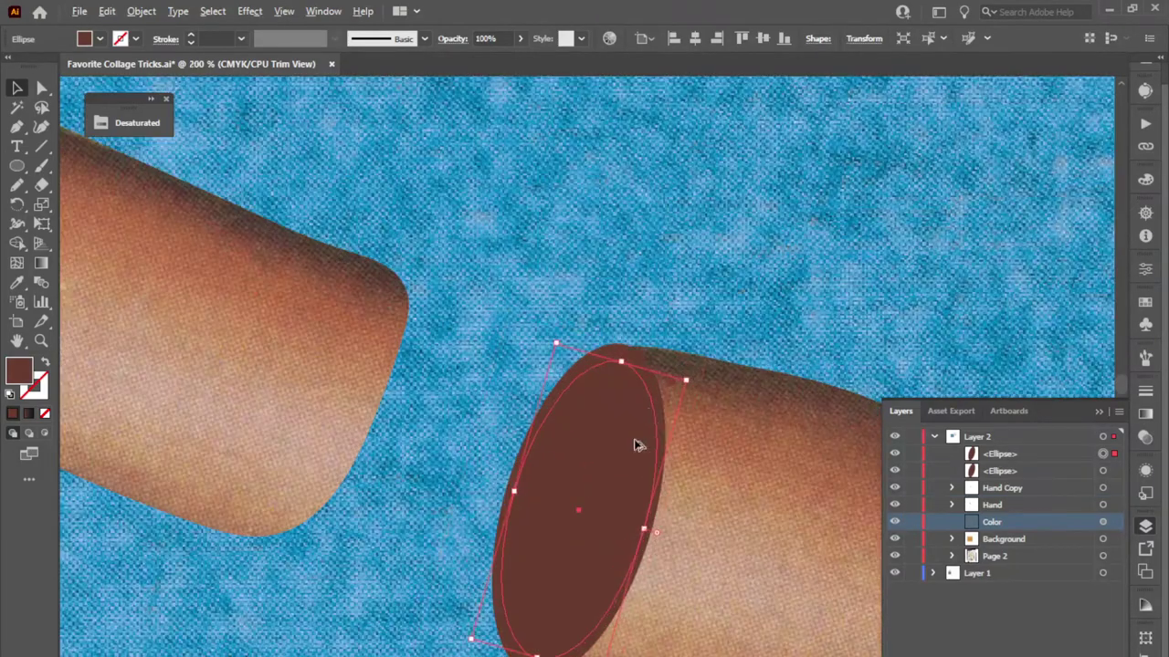
Save the outer ellipse's brown fill as a global CMYK process-color swatch.
click(661, 413)
click(99, 39)
click(142, 141)
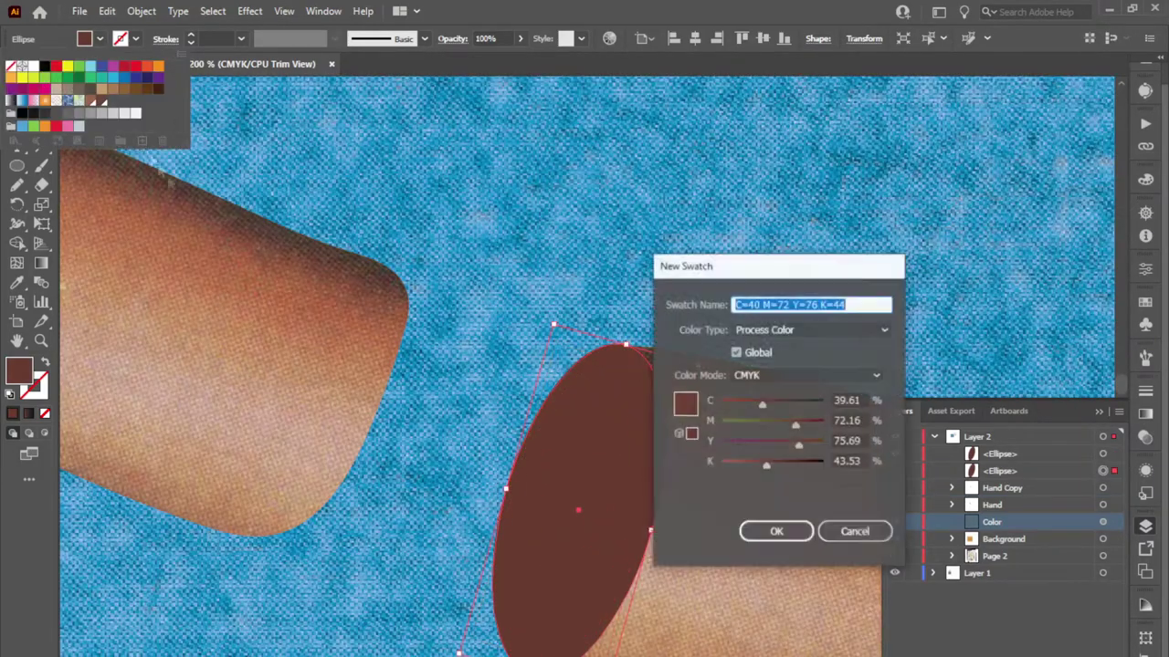
key(Return)
Fill the inner ellipse with a linear brown-to-black gradient at -10°, with the midpoint at about 50%.
click(605, 423)
click(1145, 415)
click(1023, 412)
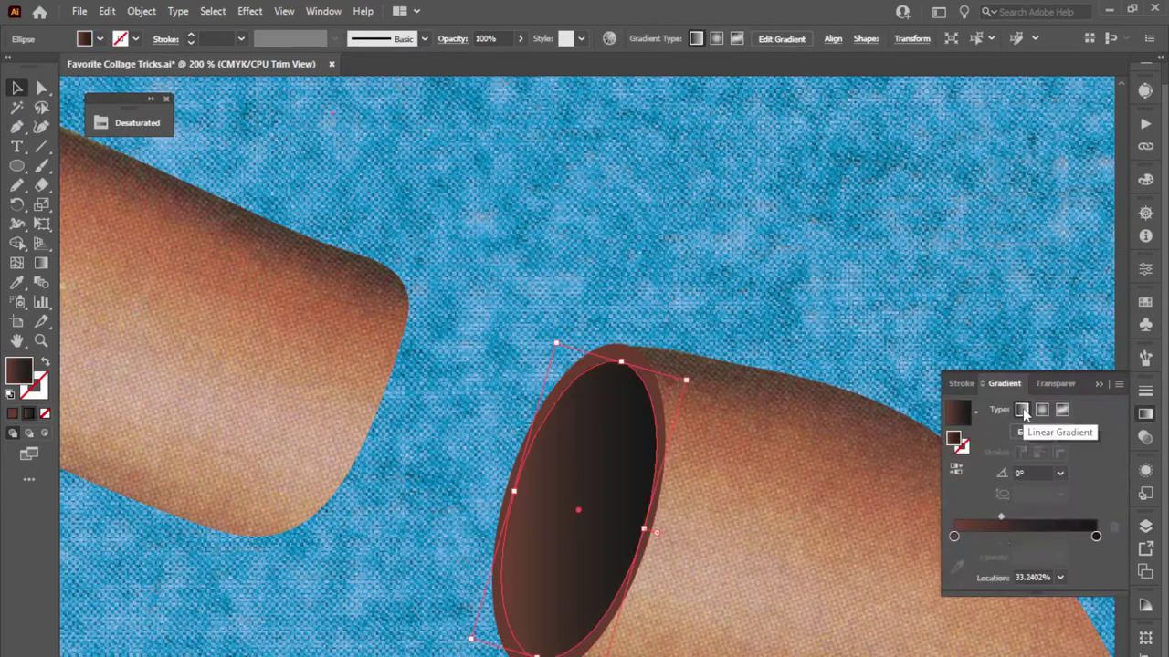
double_click(954, 539)
click(1004, 536)
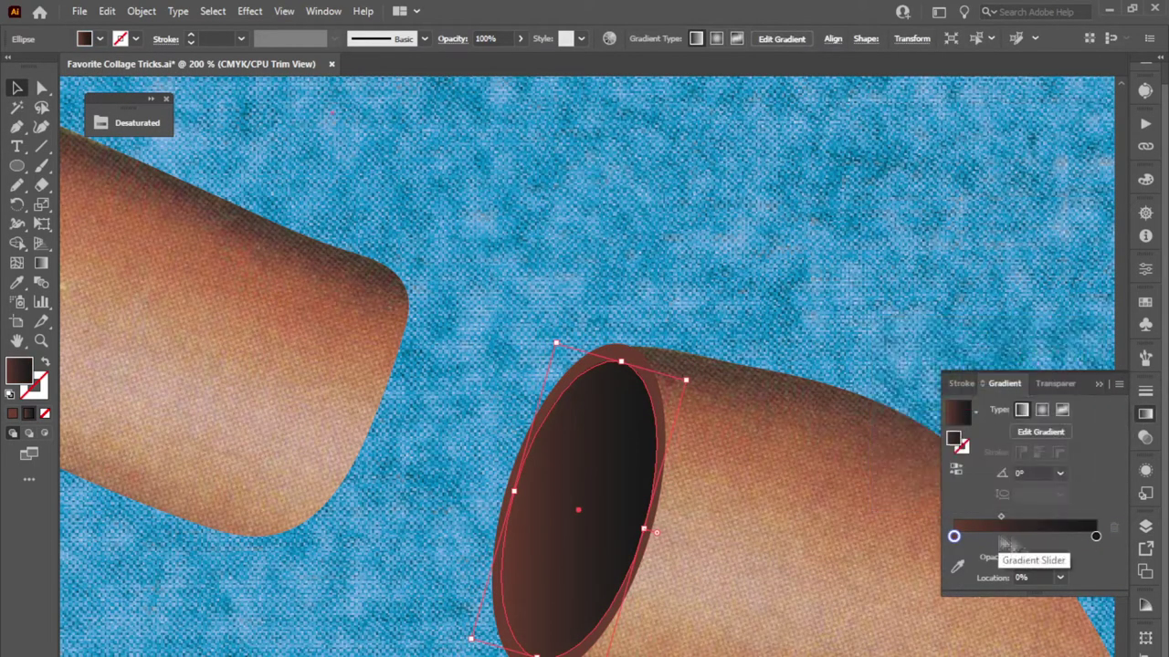
click(1036, 473)
drag(1000, 516, 1026, 519)
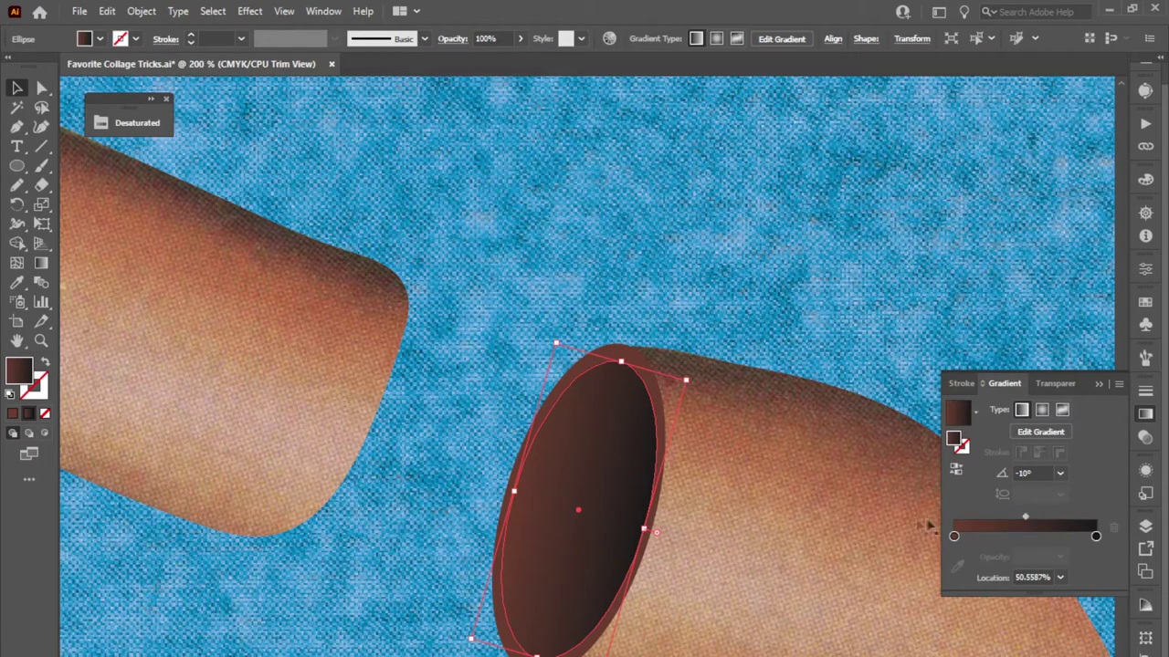
click(778, 267)
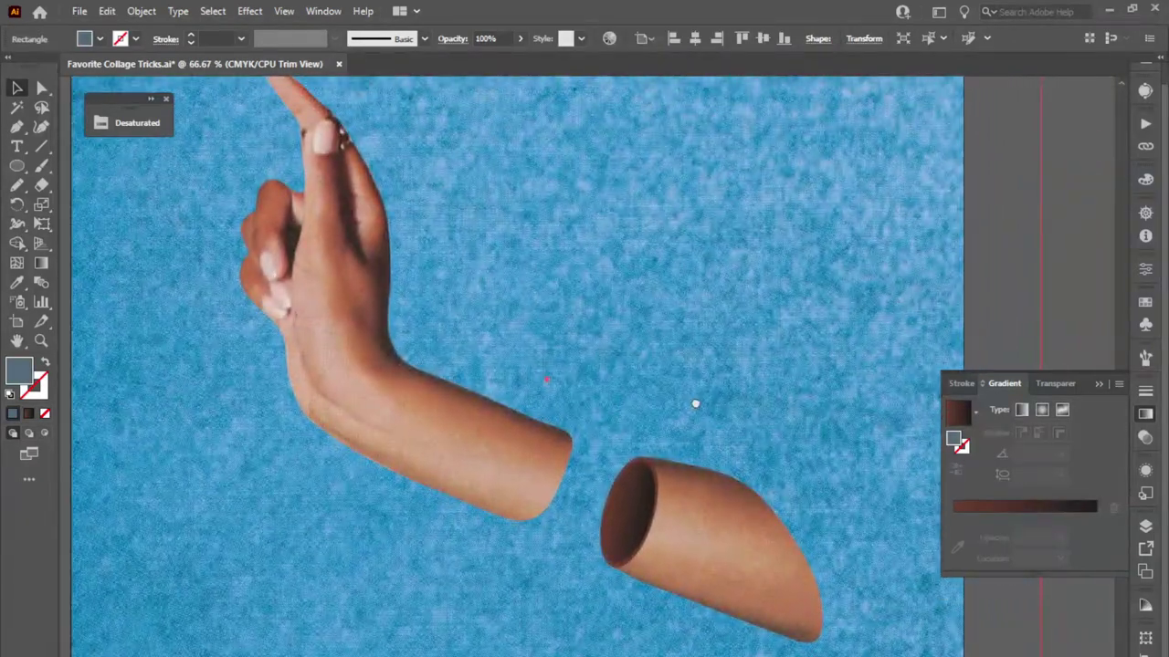
Redraw the elbow end of the Hand Copy outline as an irregular, wavy broken edge with the Pencil tool.
scroll(696, 403, down, 1)
scroll(808, 554, up, 2)
click(738, 529)
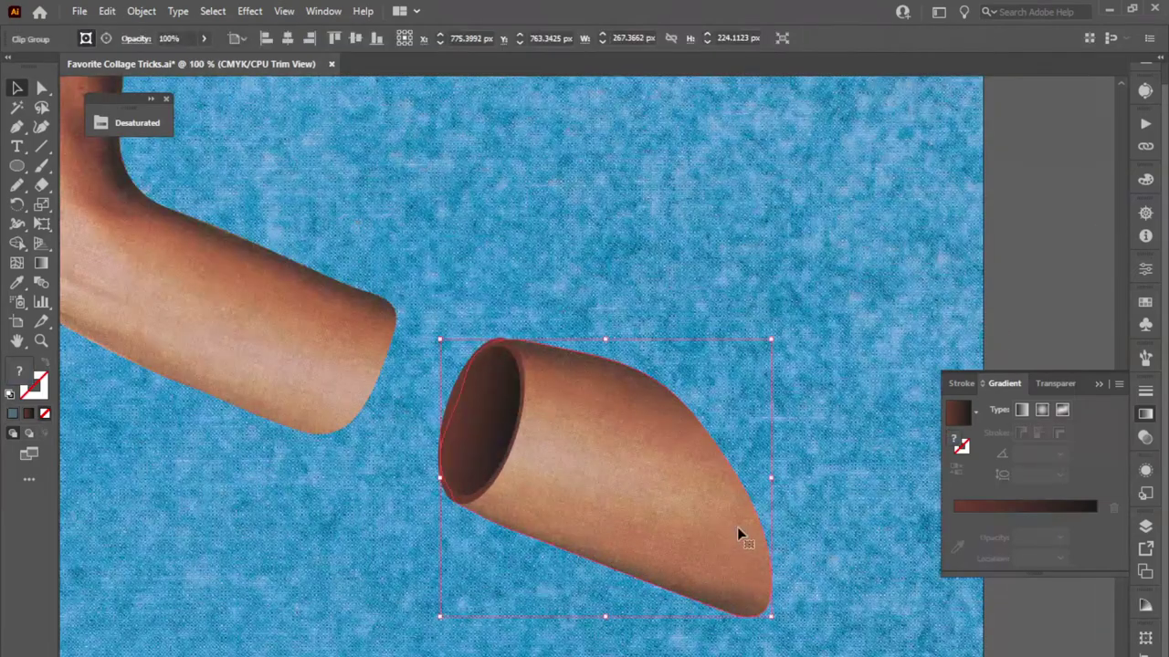
key(n)
drag(677, 416, 661, 391)
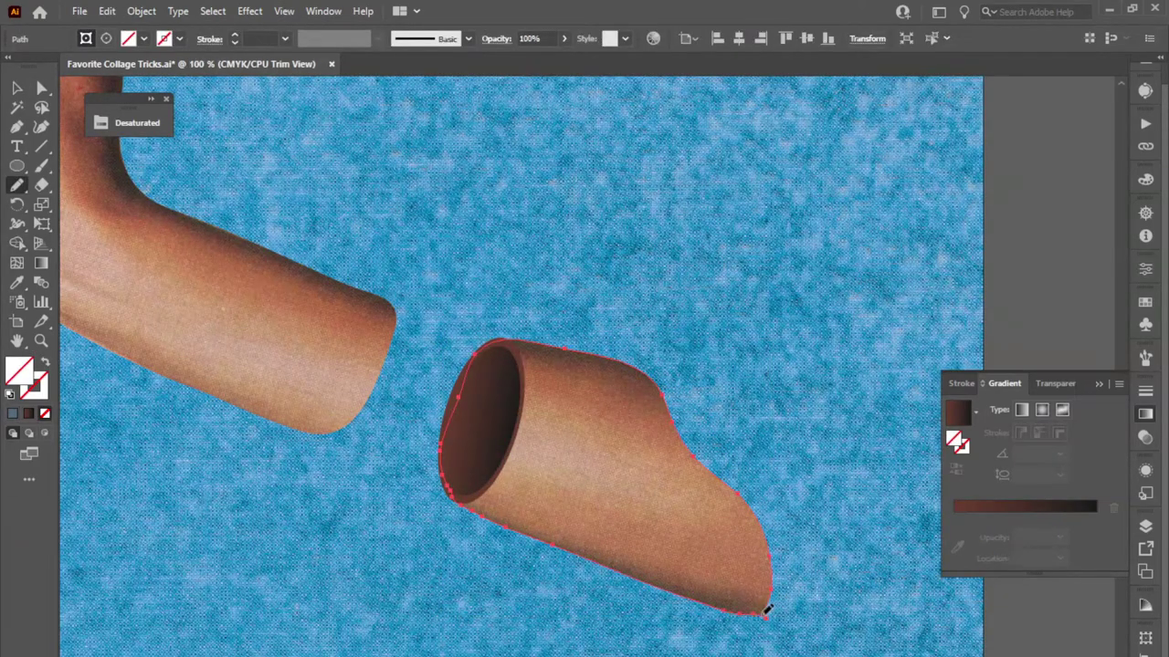
drag(765, 593, 762, 529)
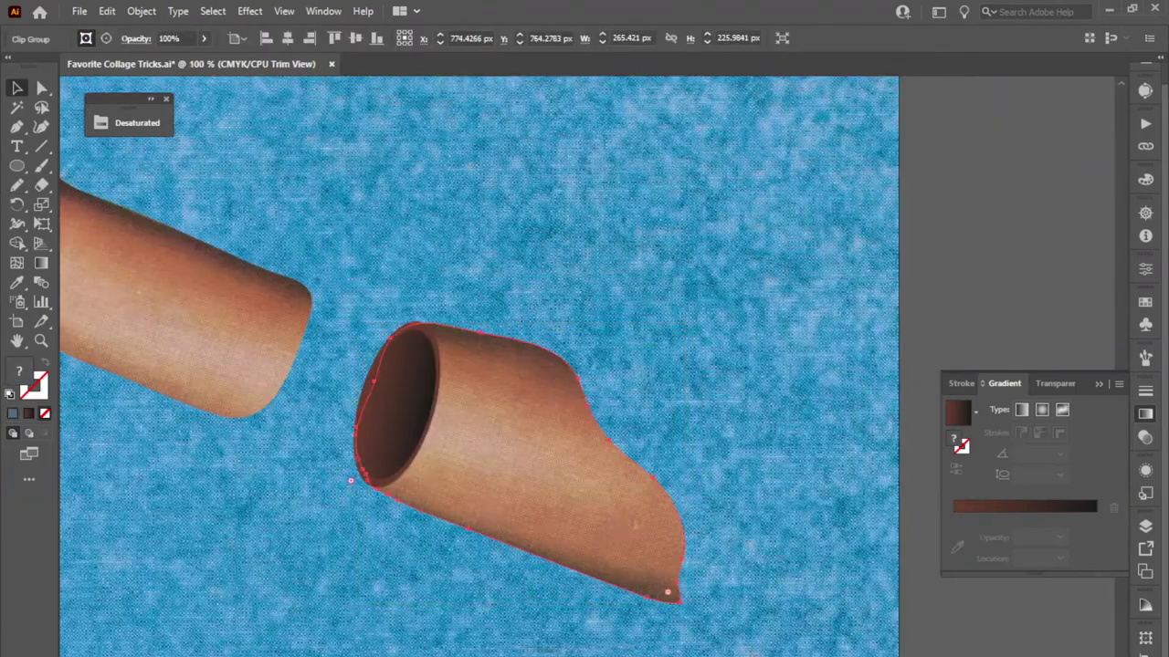
Trim a duplicate of the elbow piece to a narrow wavy sliver, move it off the broken edge and refine its outline.
click(1146, 526)
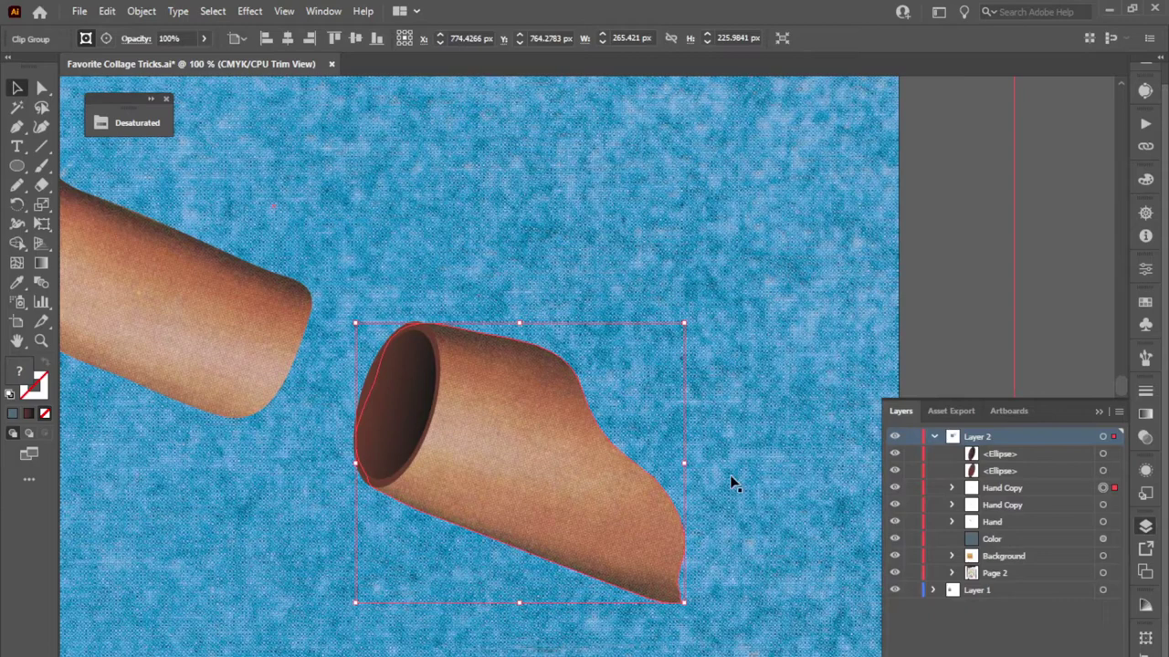
key(n)
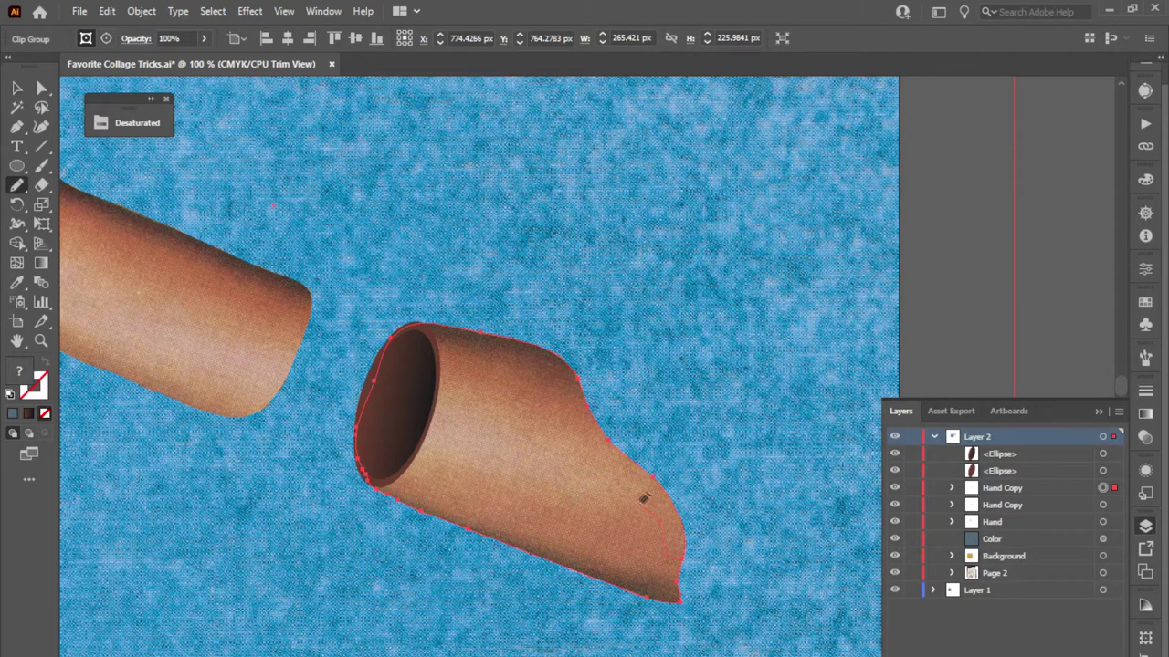
mouse_move(631, 462)
mouse_down()
mouse_move(650, 478)
mouse_move(704, 481)
mouse_up()
key(v)
mouse_move(704, 481)
mouse_down()
mouse_move(720, 535)
mouse_move(739, 546)
mouse_up()
key(n)
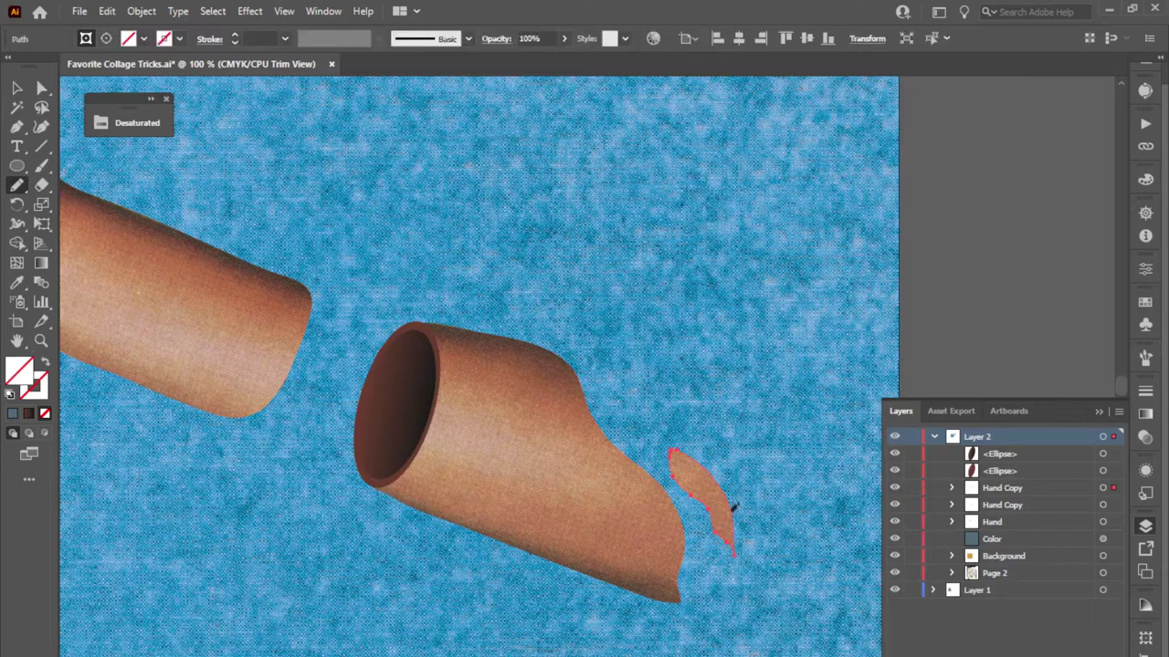
Reposition and rotate the loose sliver so it floats just beyond the broken elbow edge.
key(v)
drag(717, 505, 717, 520)
drag(743, 454, 750, 461)
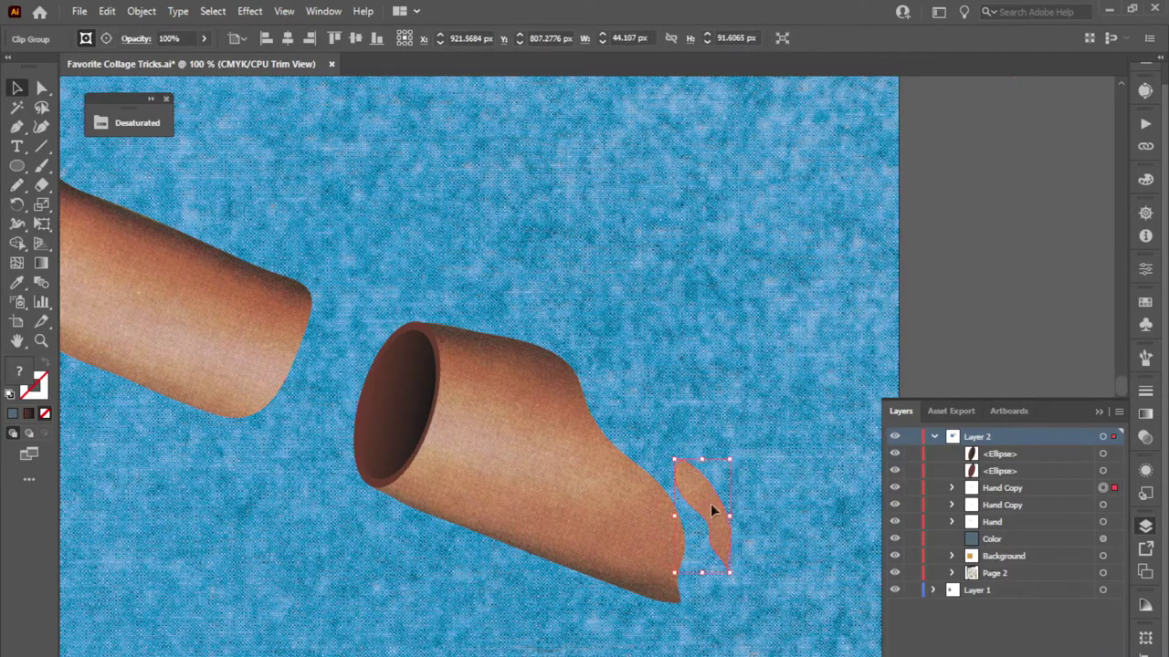
drag(711, 504, 711, 525)
drag(737, 471, 748, 478)
drag(720, 517, 729, 507)
drag(738, 461, 733, 459)
Duplicate the sliver above the first one, rotate it and redraw its outline with a wider, rounded end.
alt+drag(716, 505, 707, 411)
drag(736, 363, 663, 368)
key(n)
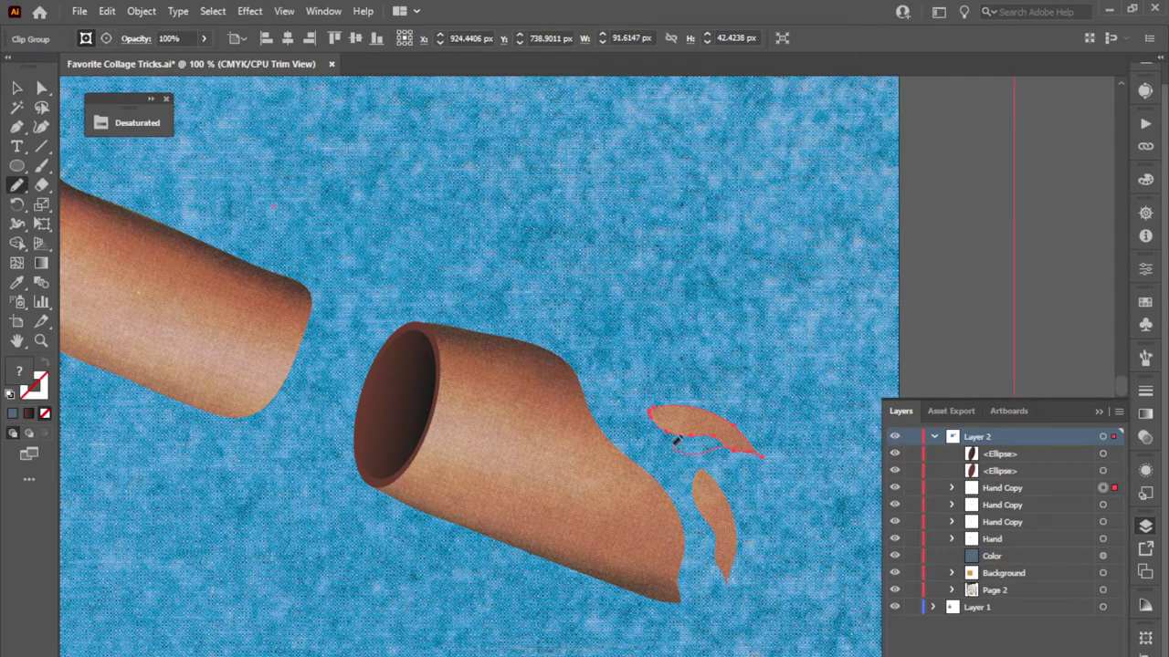
mouse_move(761, 444)
mouse_down()
mouse_move(670, 417)
mouse_move(643, 373)
mouse_up()
Create a third, smaller fragment from a duplicate, place it near the upper broken edge and rotate it.
key(v)
key(n)
key(v)
mouse_move(682, 408)
mouse_down()
mouse_move(697, 446)
mouse_move(669, 366)
mouse_move(621, 401)
mouse_up()
key(v)
drag(679, 438, 699, 438)
drag(622, 410, 635, 402)
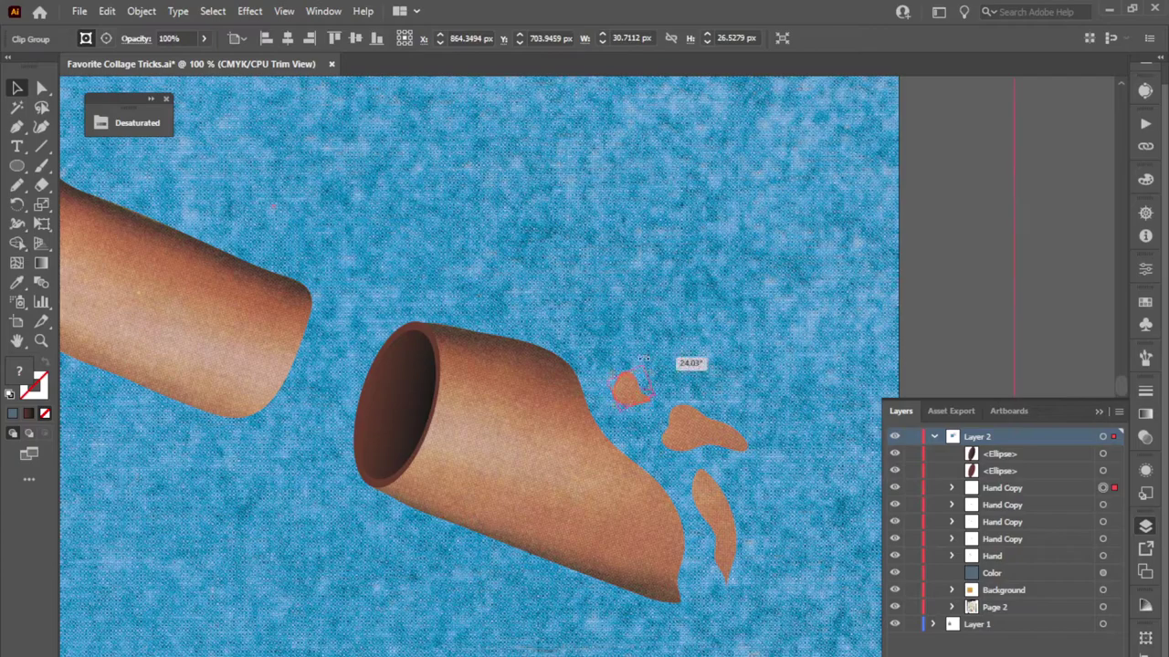
Adjust the smallest loose fragment with the Direct Selection tool.
click(744, 345)
scroll(755, 344, down, 3)
scroll(749, 348, up, 2)
drag(680, 533, 826, 586)
drag(848, 414, 612, 327)
scroll(613, 327, up, 2)
key(a)
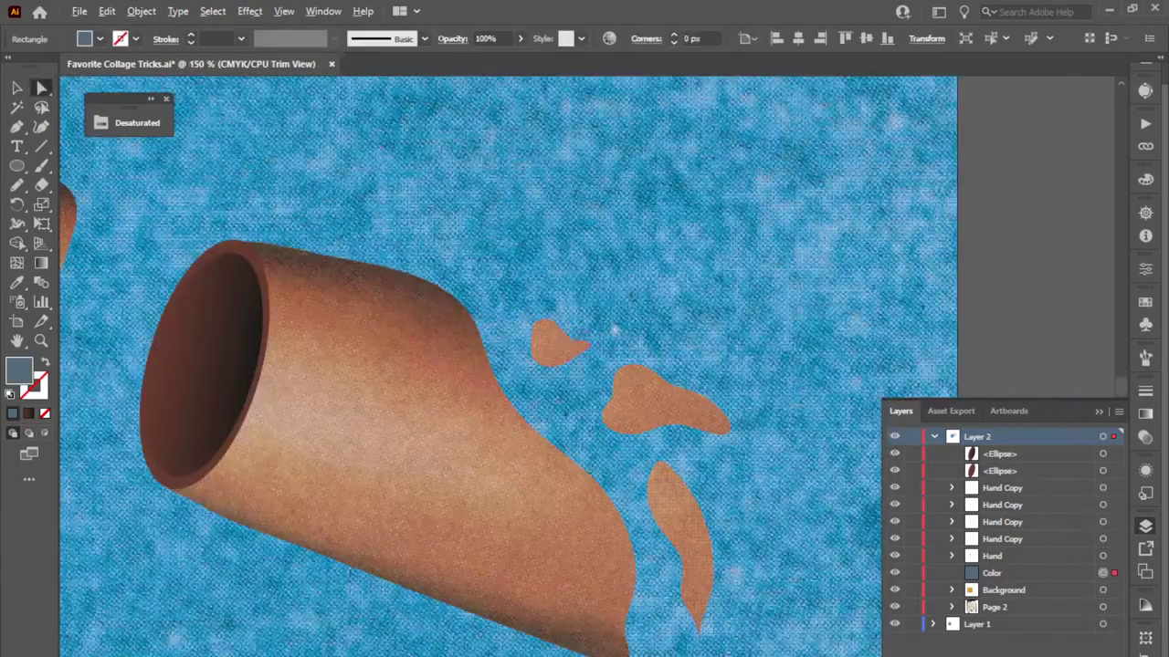
drag(551, 352, 565, 378)
scroll(645, 293, down, 4)
drag(510, 499, 656, 560)
Duplicate the Hand clip group in place and redraw the copy's upper forearm edge with a wavy notch.
key(v)
click(201, 255)
scroll(689, 259, up, 4)
click(552, 421)
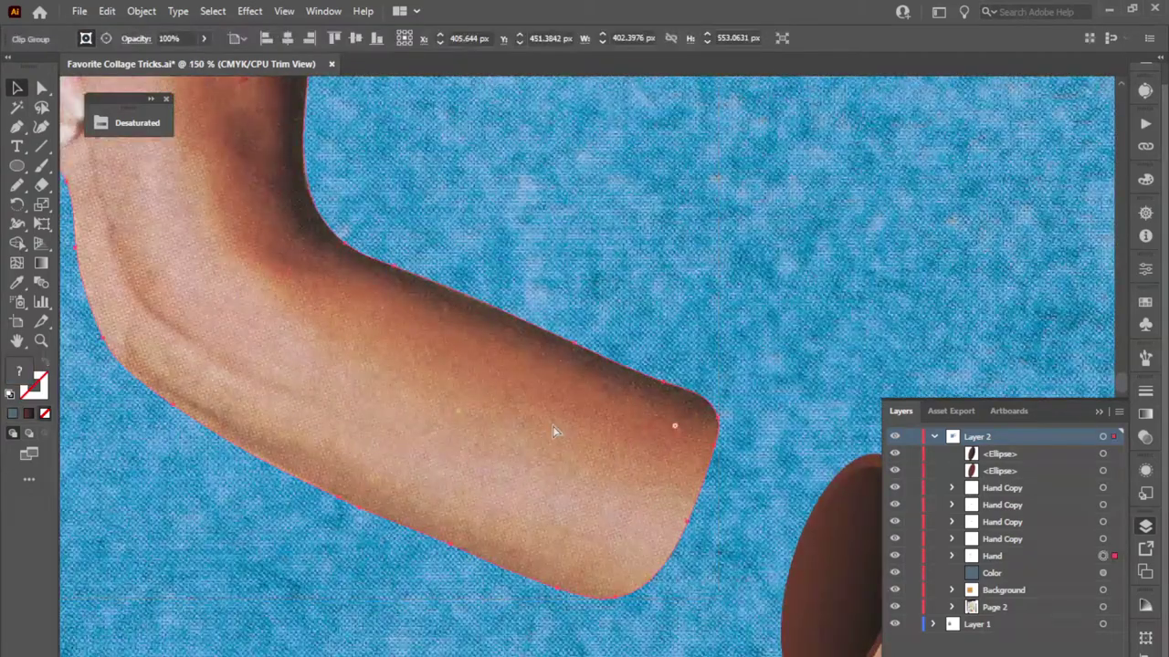
key(ctrl+c)
key(ctrl+f)
key(n)
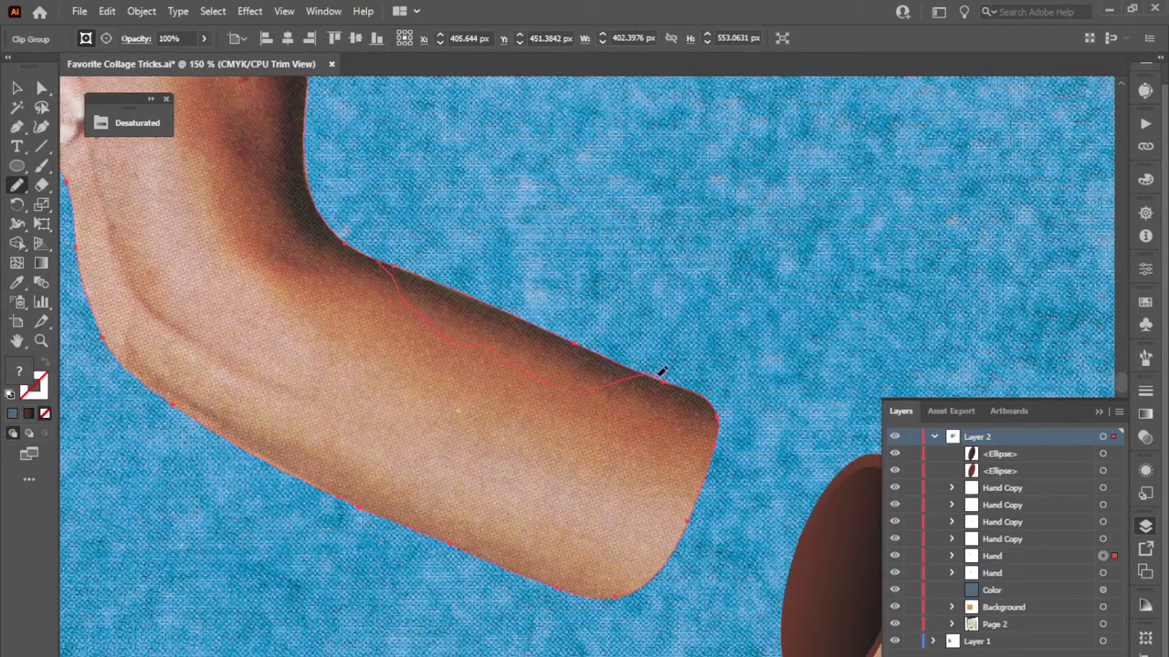
drag(659, 374, 677, 379)
Redraw the lower Hand group's outline as a thin dark sliver above the notch, with its underside following the notch's curves.
ctrl+click(553, 336)
drag(592, 342, 566, 315)
ctrl+click(615, 201)
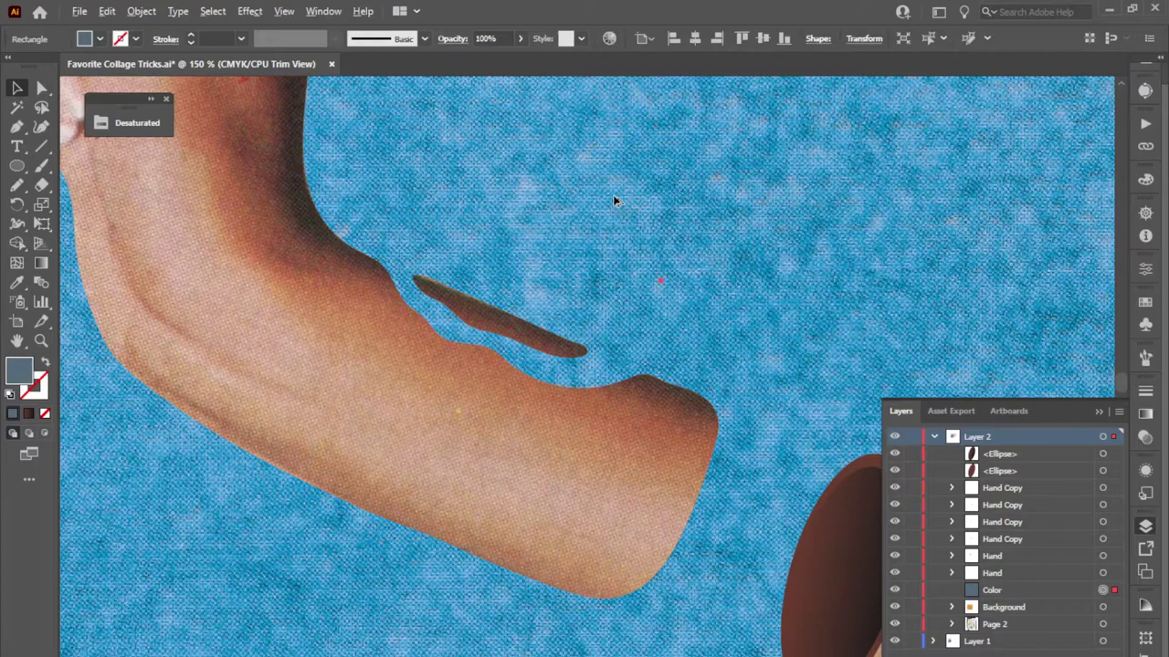
scroll(615, 201, down, 1)
scroll(571, 290, up, 2)
ctrl+click(498, 277)
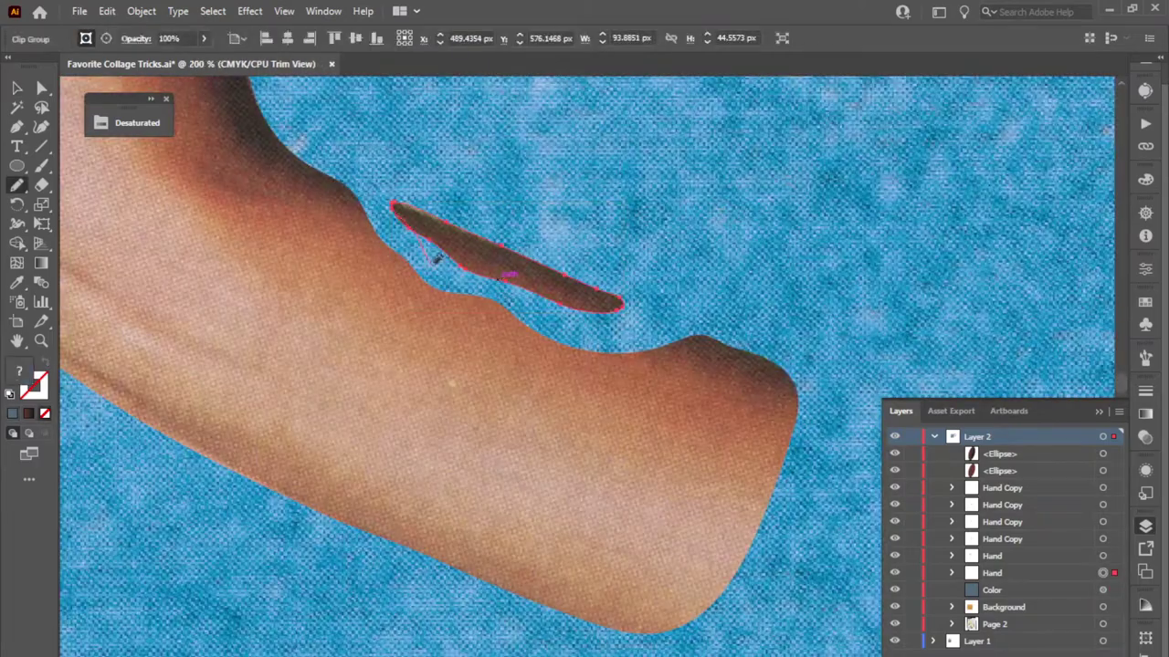
drag(633, 298, 614, 287)
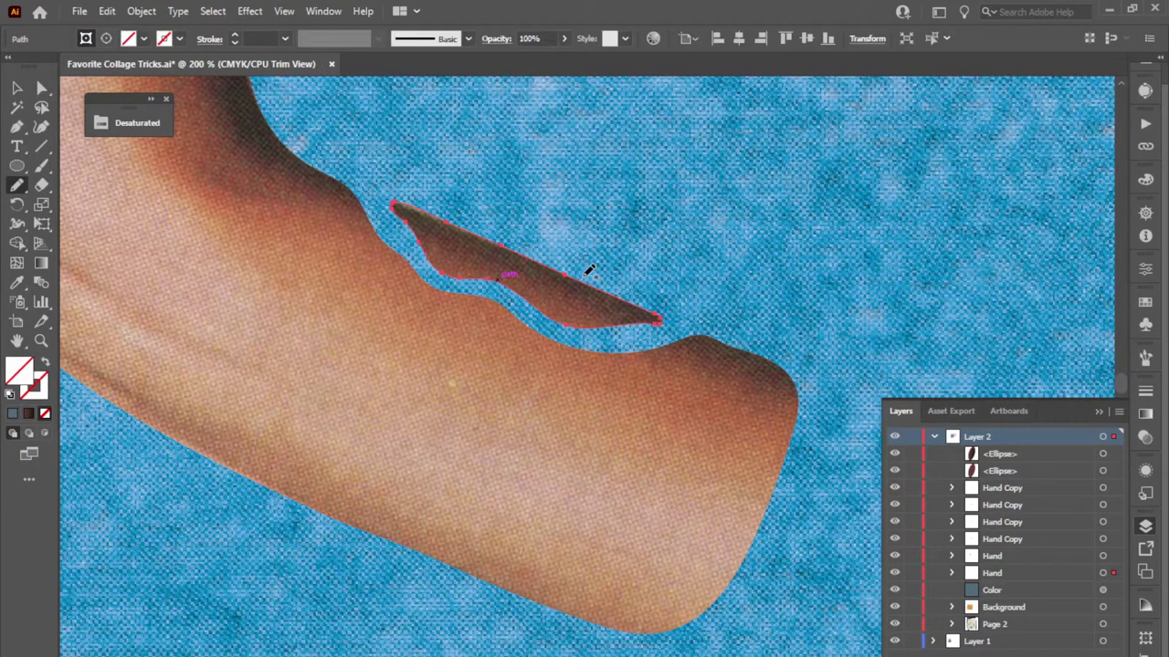
Deselect the dark sliver and examine the whole broken arm on the artboard.
key(c)
key(v)
click(790, 217)
scroll(791, 217, down, 3)
mouse_move(790, 217)
mouse_down()
mouse_move(652, 270)
mouse_move(528, 383)
mouse_up()
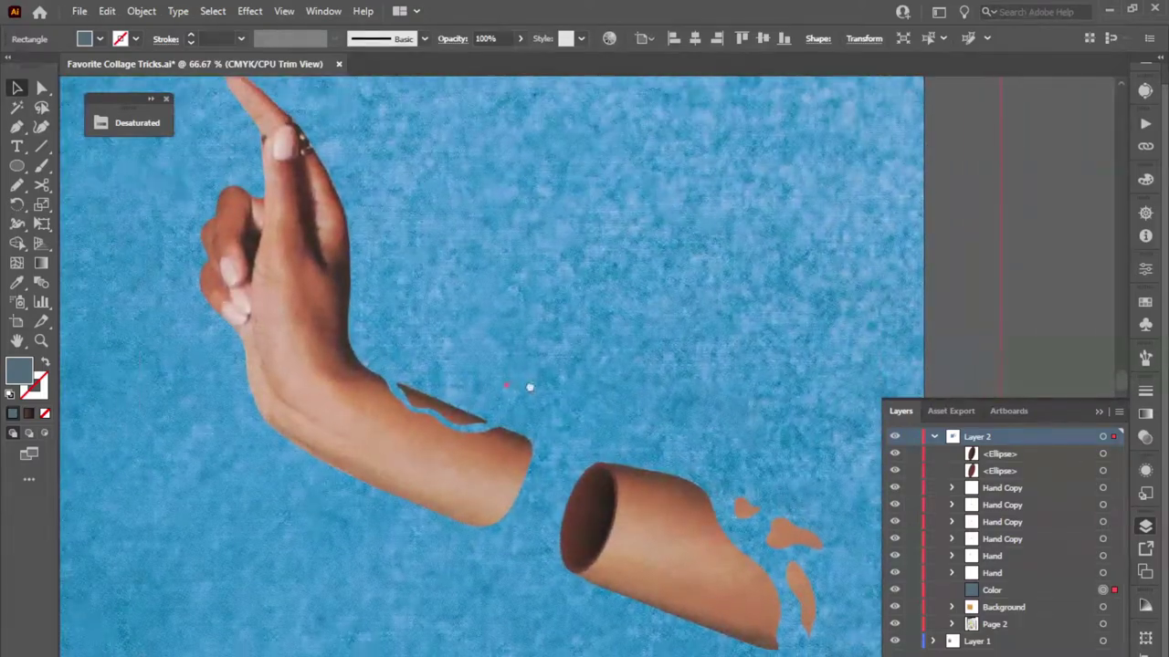
scroll(525, 382, down, 1)
click(965, 315)
click(1098, 412)
drag(891, 385, 933, 379)
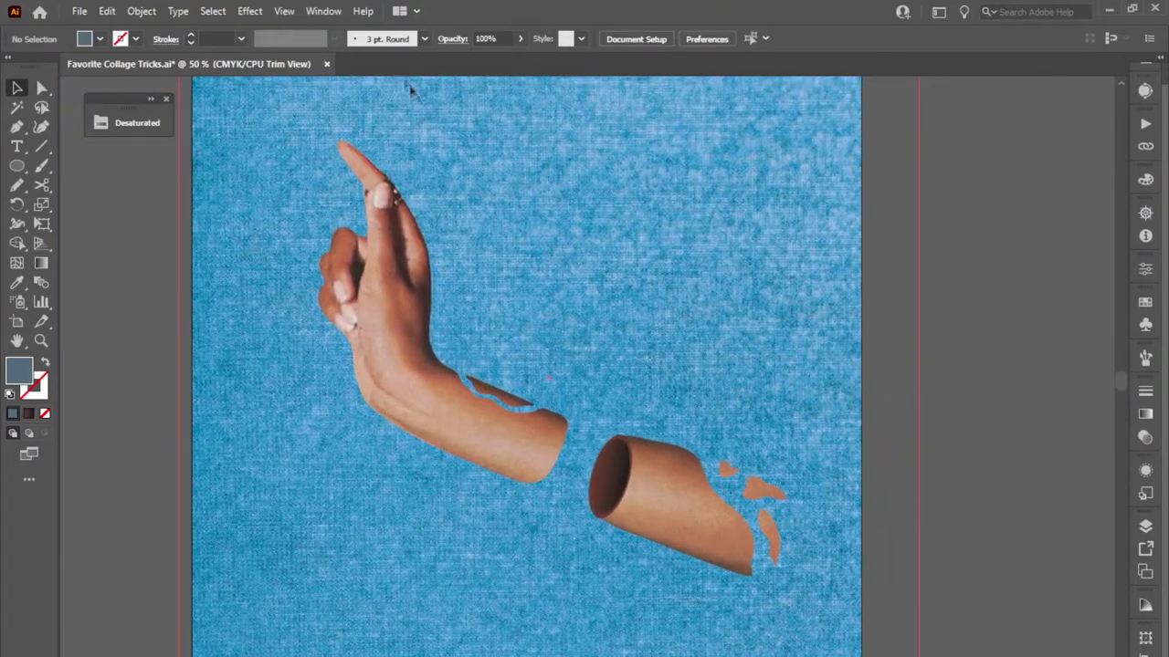
Turn off Trim View and bring up the scanned folding fan with the bird painting.
click(284, 11)
click(343, 106)
drag(897, 330, 365, 433)
scroll(657, 438, up, 1)
drag(657, 438, 528, 375)
scroll(598, 383, up, 1)
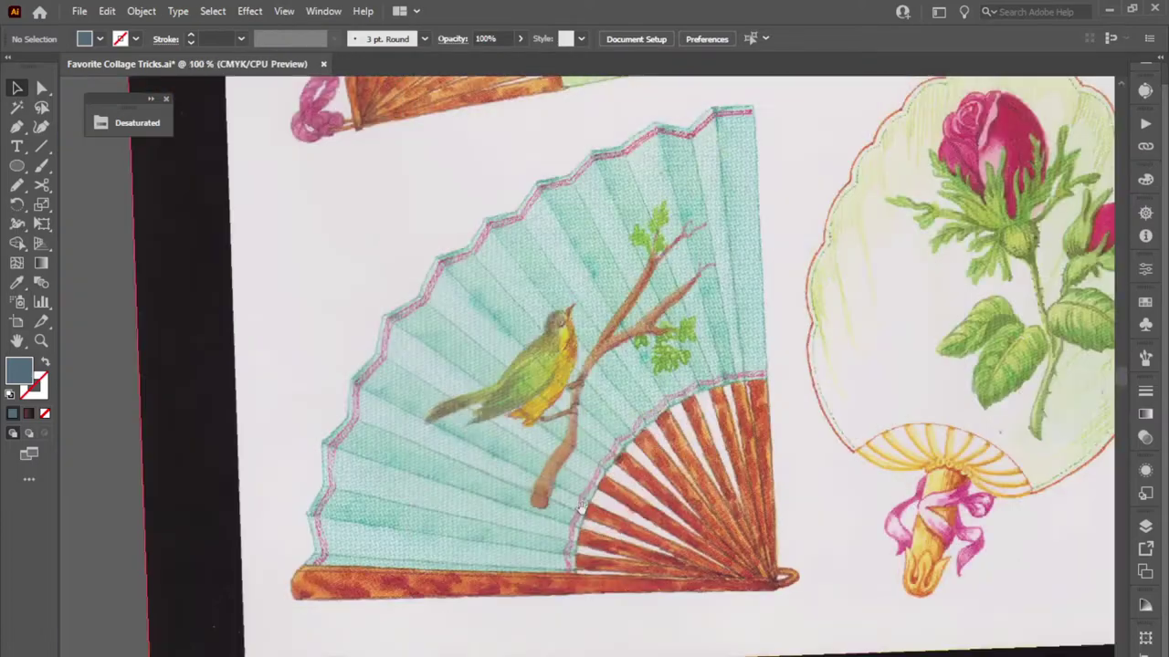
drag(610, 504, 557, 490)
Trace the folding fan with a closed, unfilled path, using the Pen for straight edges and the Pencil for the scalloped rim.
key(p)
key(p)
click(720, 576)
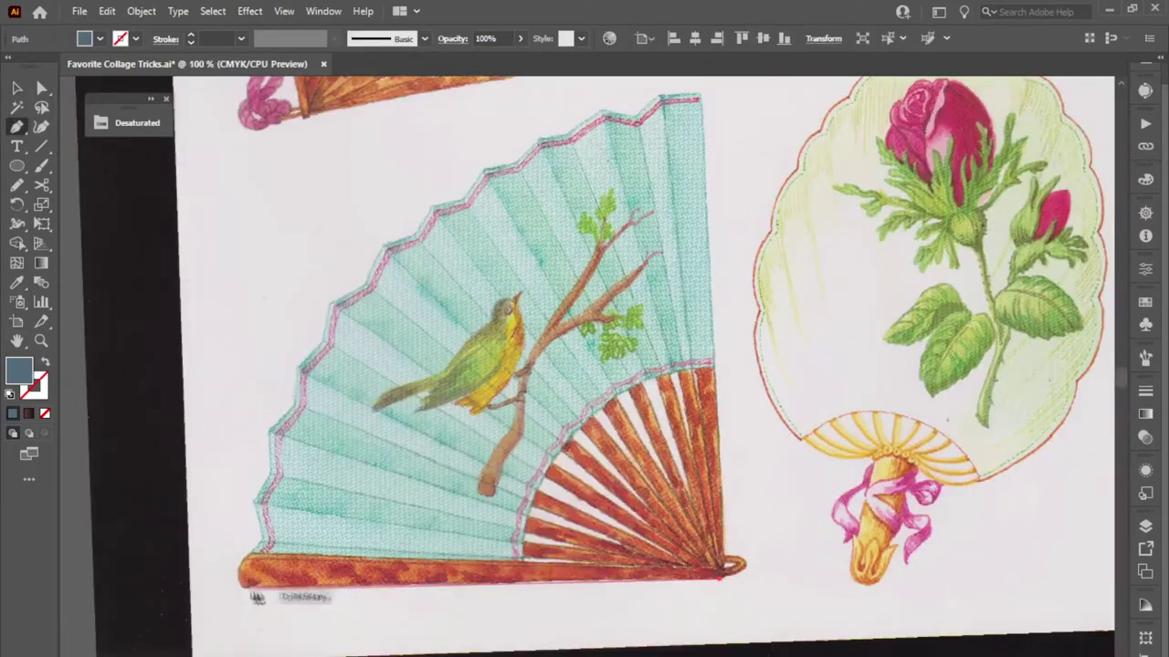
click(45, 363)
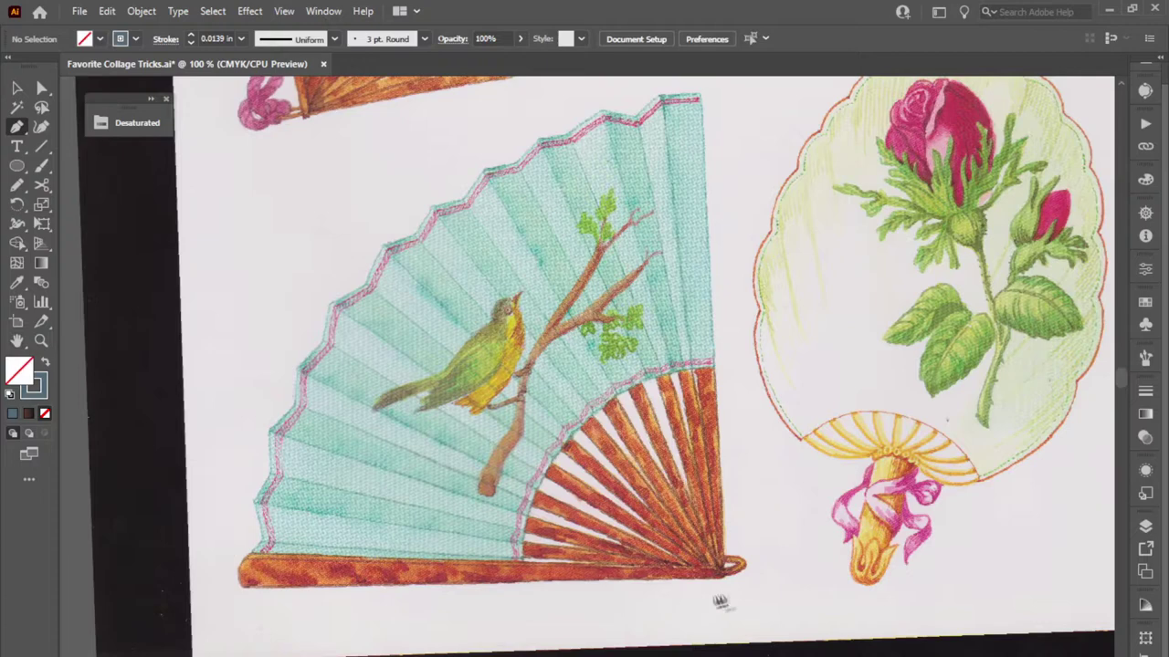
click(240, 568)
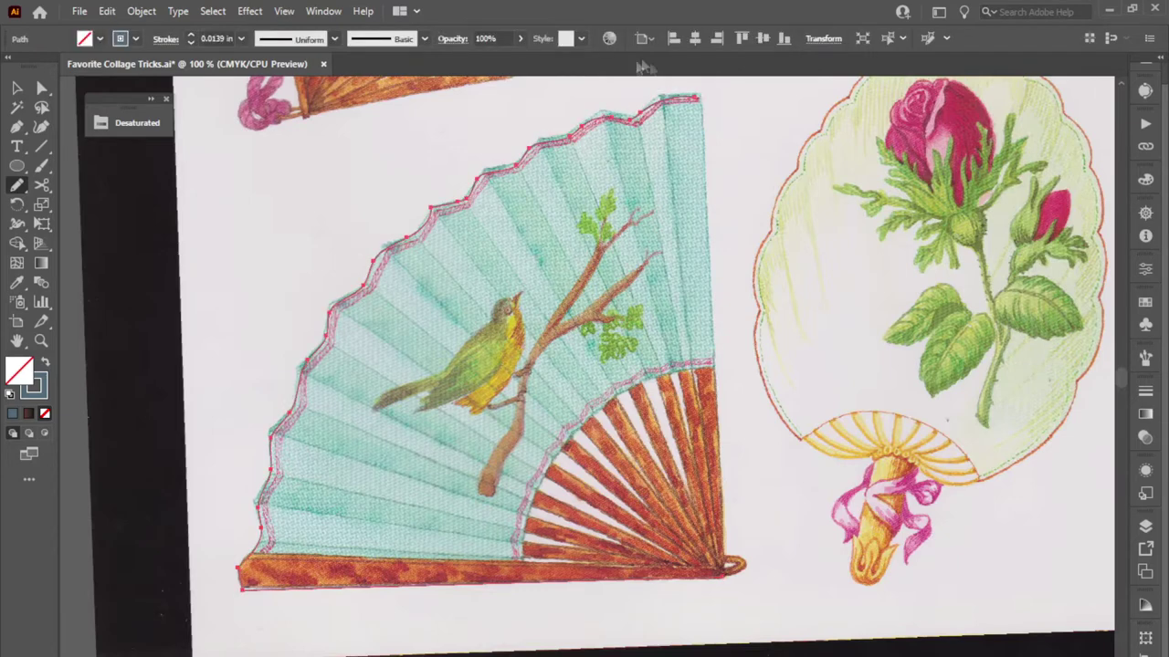
key(p)
click(723, 568)
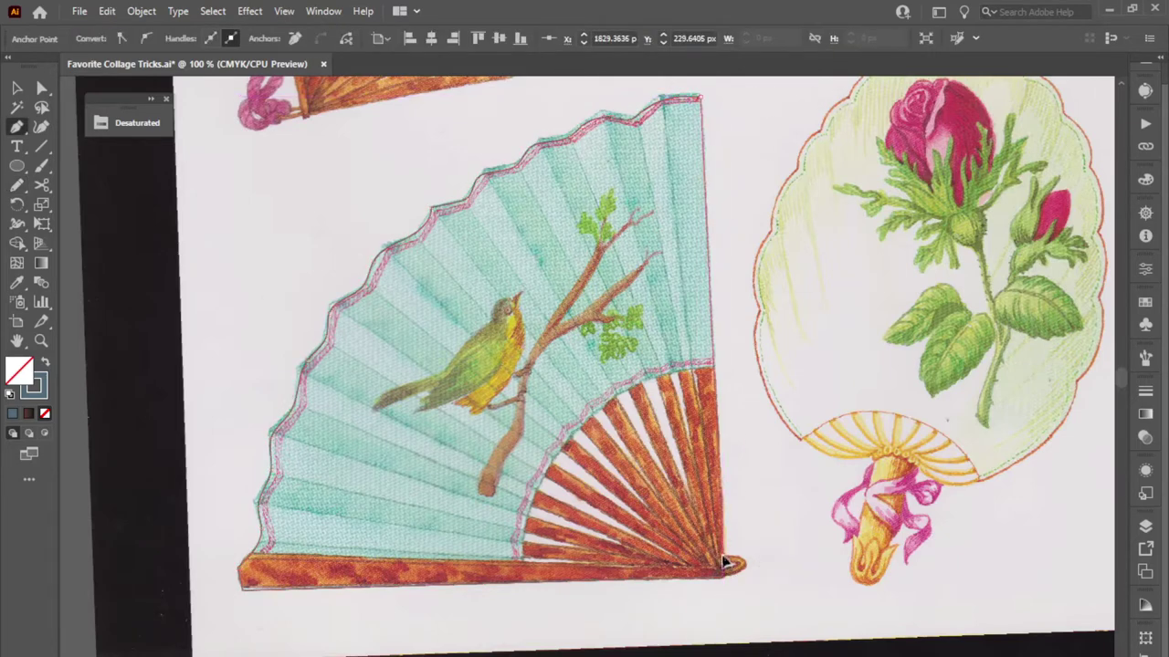
Clip the scan to the traced fan outline and place the cut-out fan rotated over the hand.
key(v)
shift+click(673, 334)
right_click(673, 334)
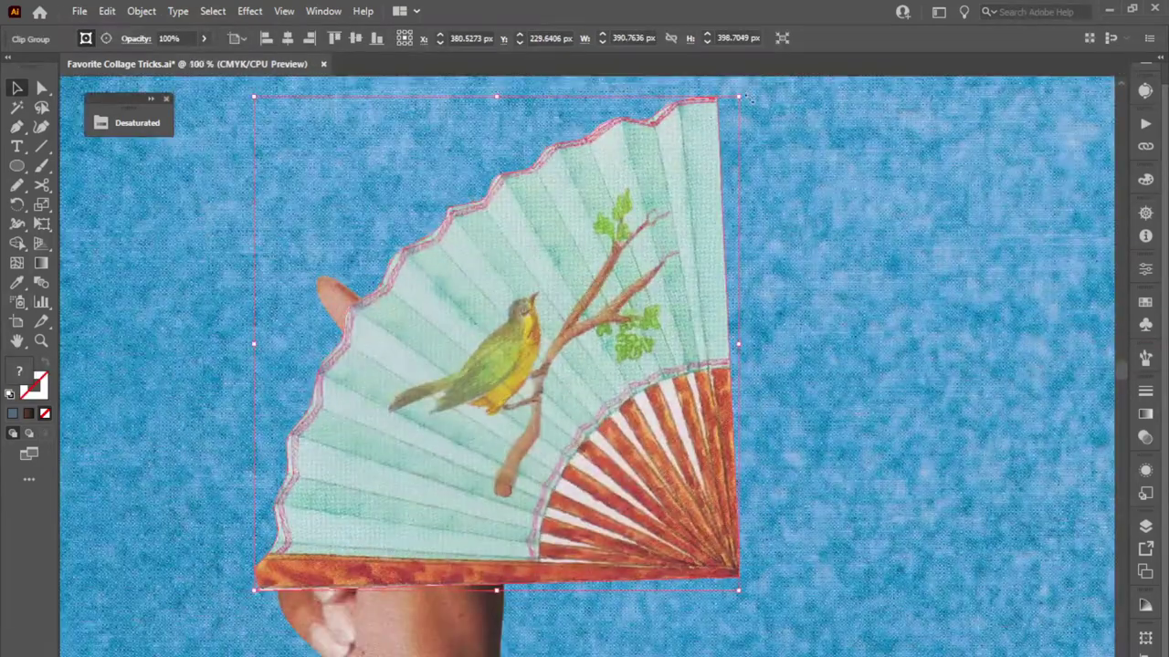
drag(744, 90, 778, 392)
drag(830, 209, 704, 295)
drag(515, 396, 489, 239)
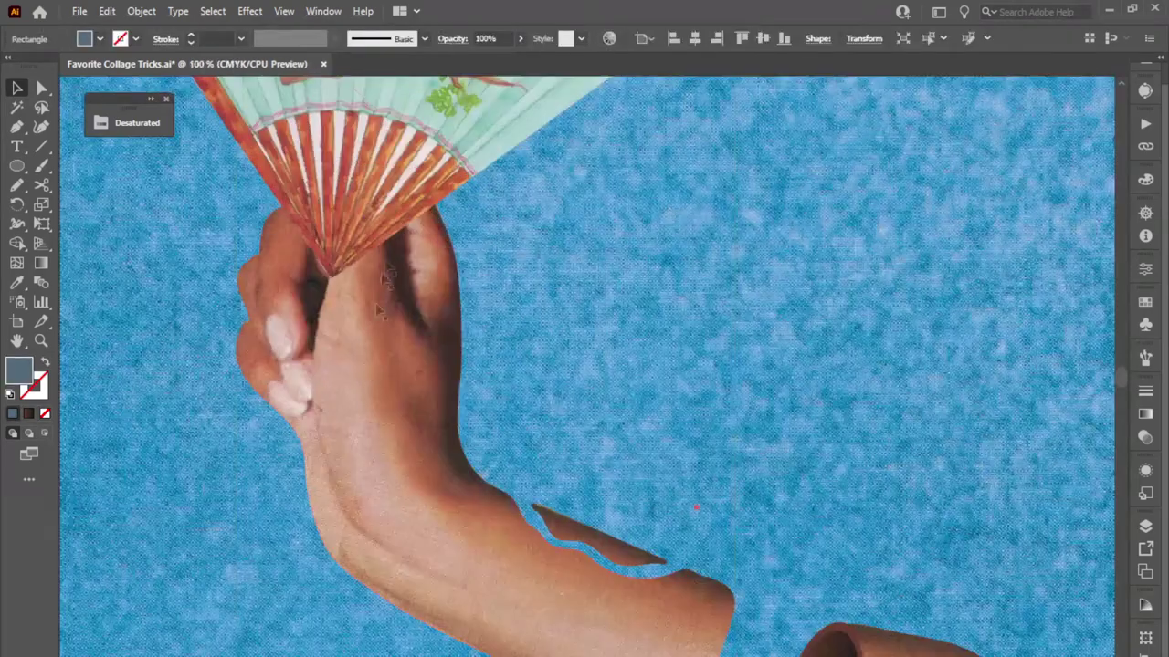
Duplicate the Hand clip group in place and bring the copy in front of the fan.
click(1145, 526)
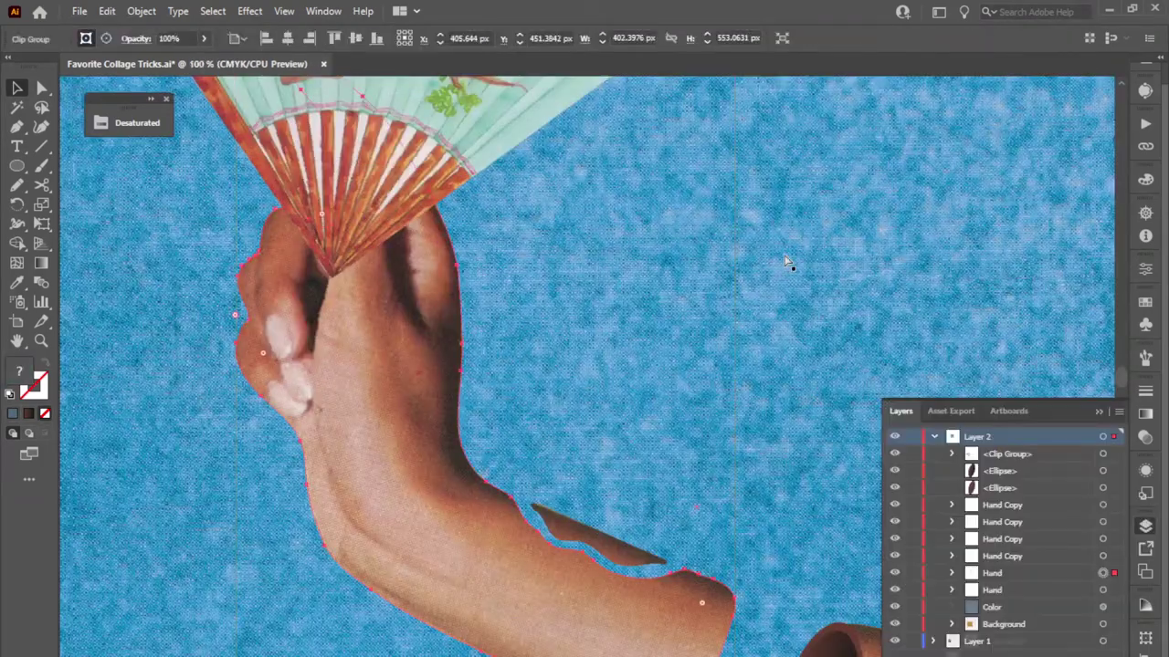
right_click(411, 488)
mouse_move(457, 397)
click(686, 398)
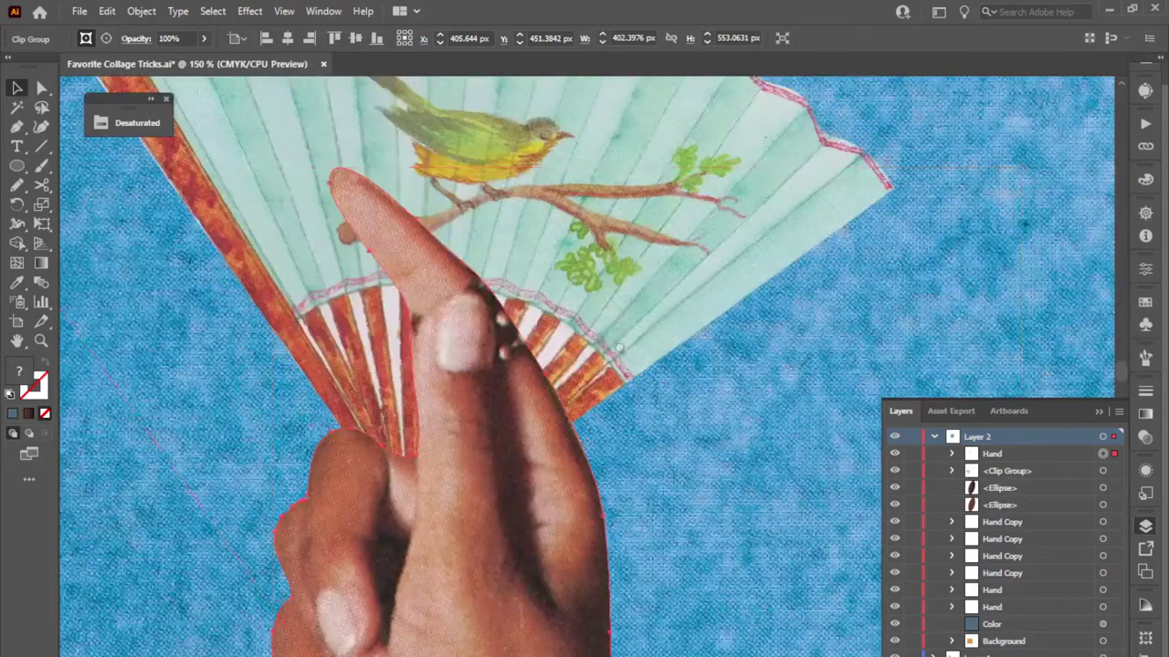
Redraw the front Hand copy's outline with the Pencil so it contains only the thumb.
key(n)
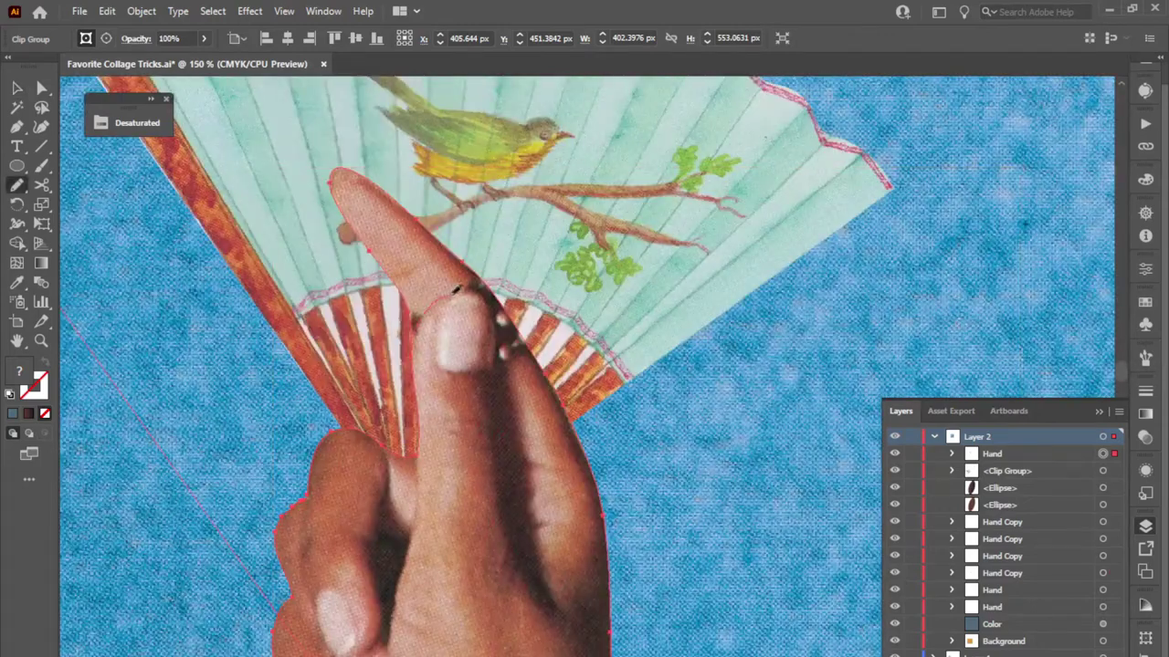
mouse_move(454, 288)
mouse_down()
mouse_move(504, 330)
mouse_move(516, 476)
mouse_move(482, 564)
mouse_up()
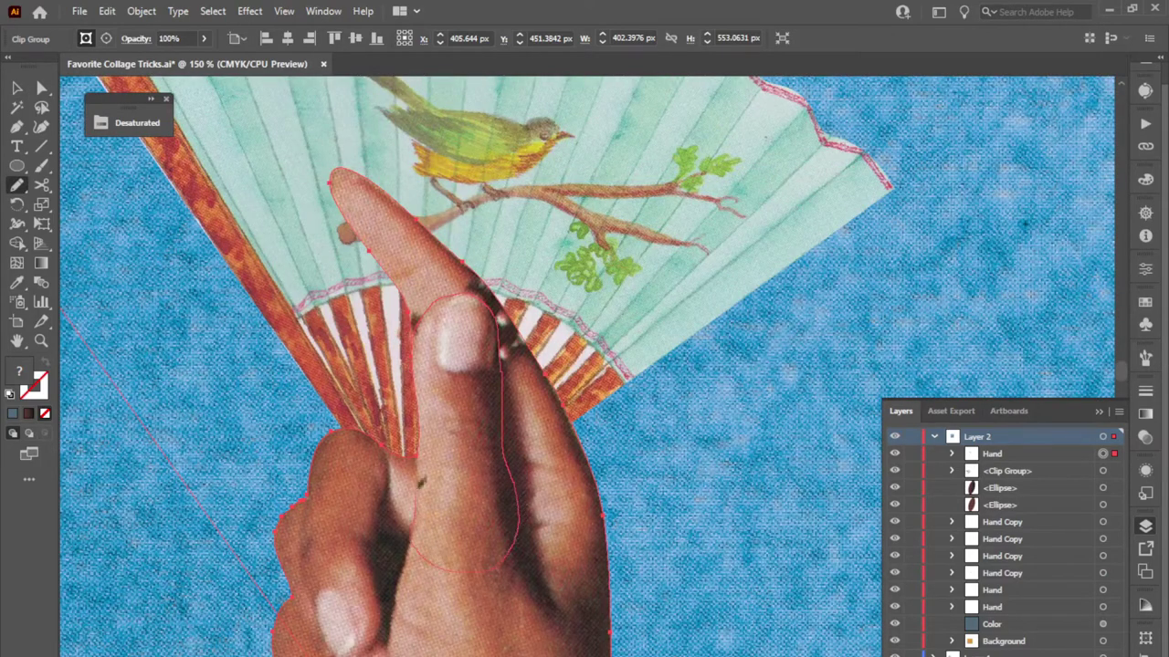
drag(421, 482, 419, 435)
key(v)
key(ctrl+minus)
key(ctrl+minus)
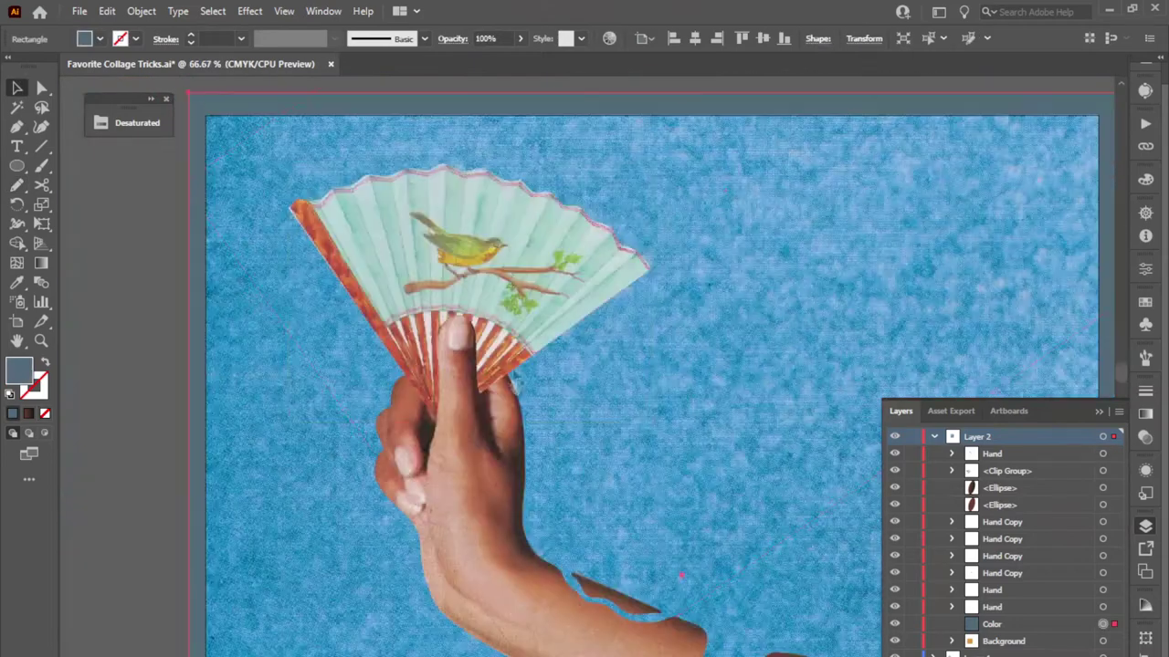
Rotate the fan clockwise and reposition it between the thumb and the hand.
click(530, 277)
drag(741, 192, 758, 238)
drag(526, 268, 560, 278)
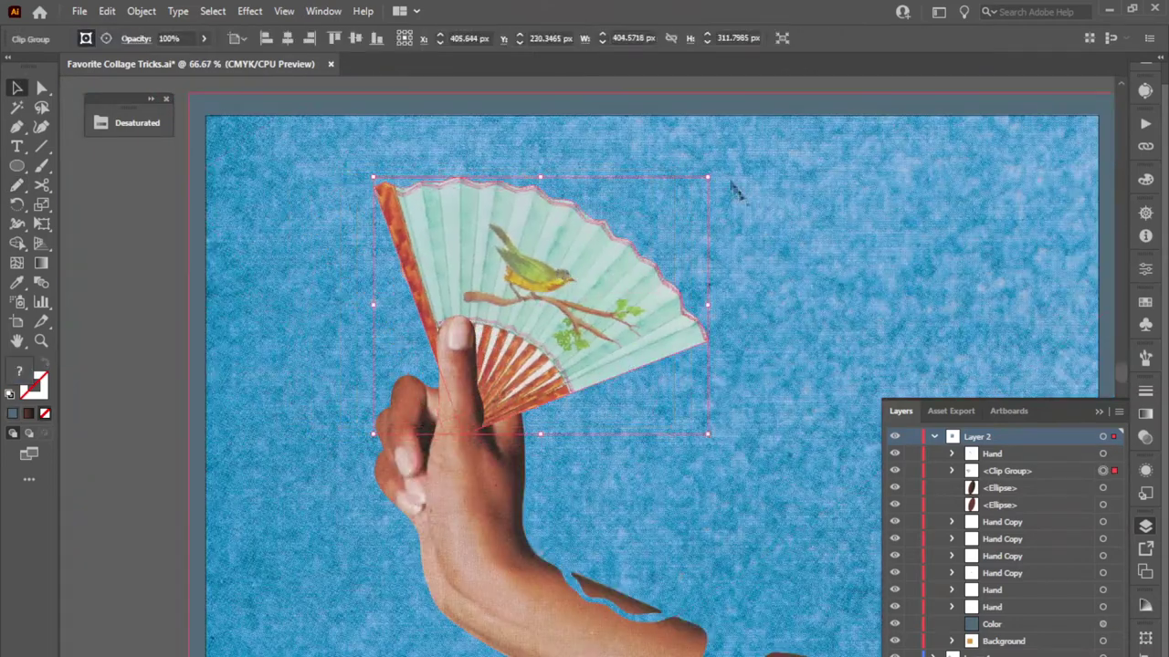
drag(717, 170, 748, 220)
drag(535, 273, 543, 284)
key(shift+Left)
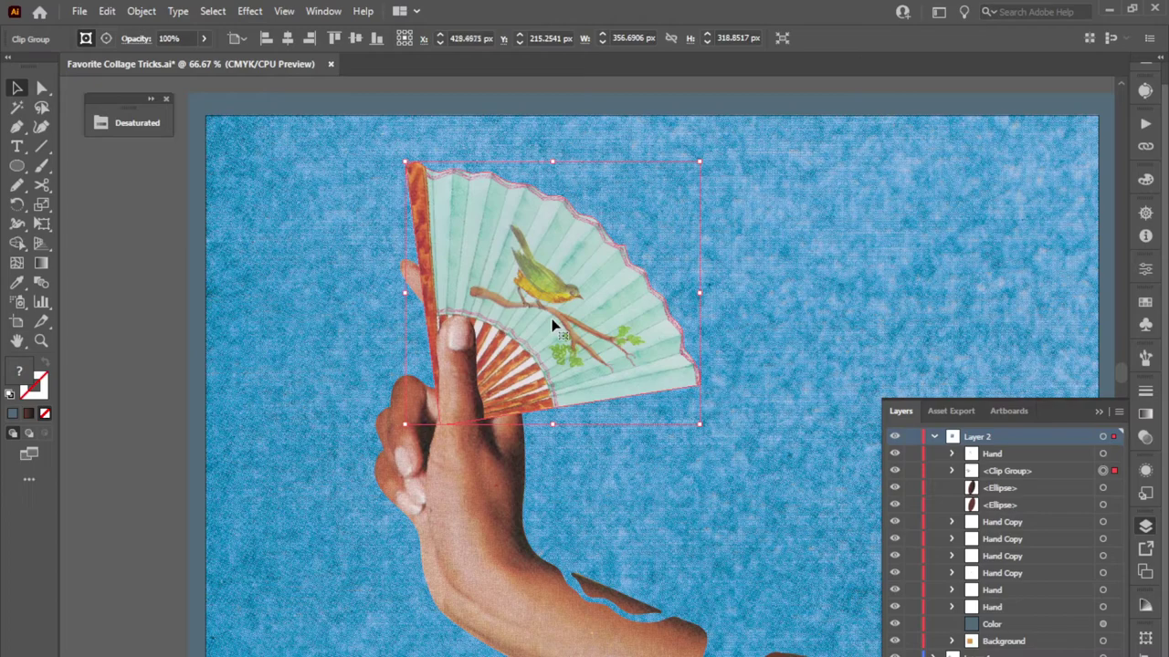
key(shift+Right)
Deselect the artwork and turn Trim View back on for the whole composition.
click(345, 334)
scroll(346, 334, down, 1)
drag(347, 359, 351, 337)
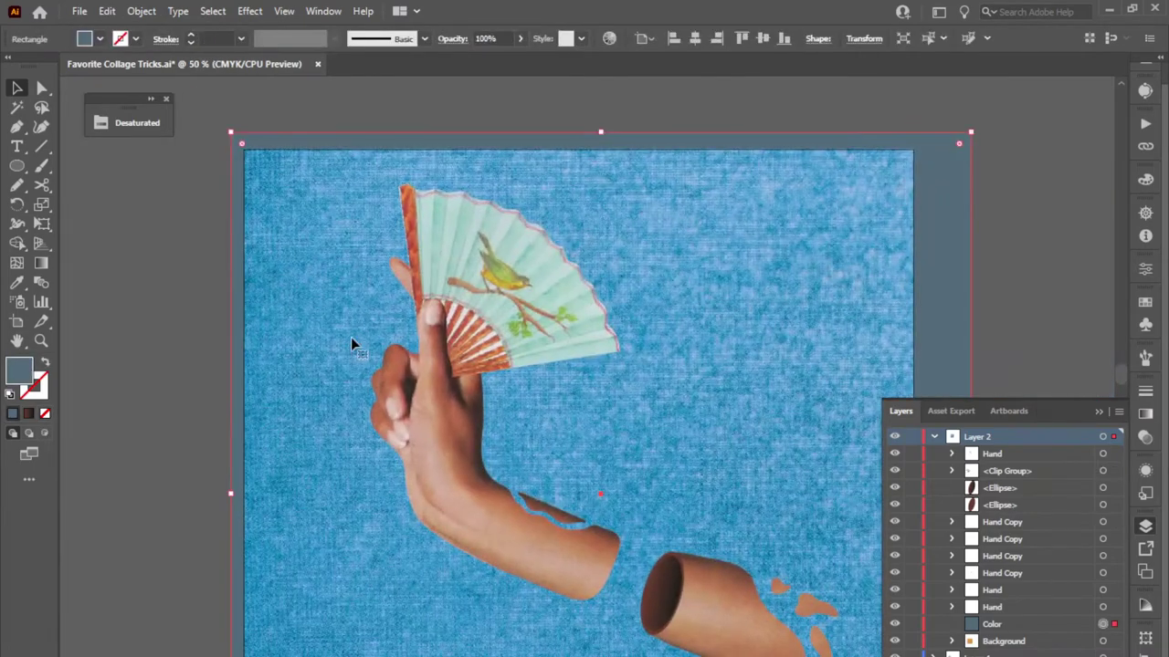
drag(338, 410, 339, 341)
click(1099, 411)
click(1082, 484)
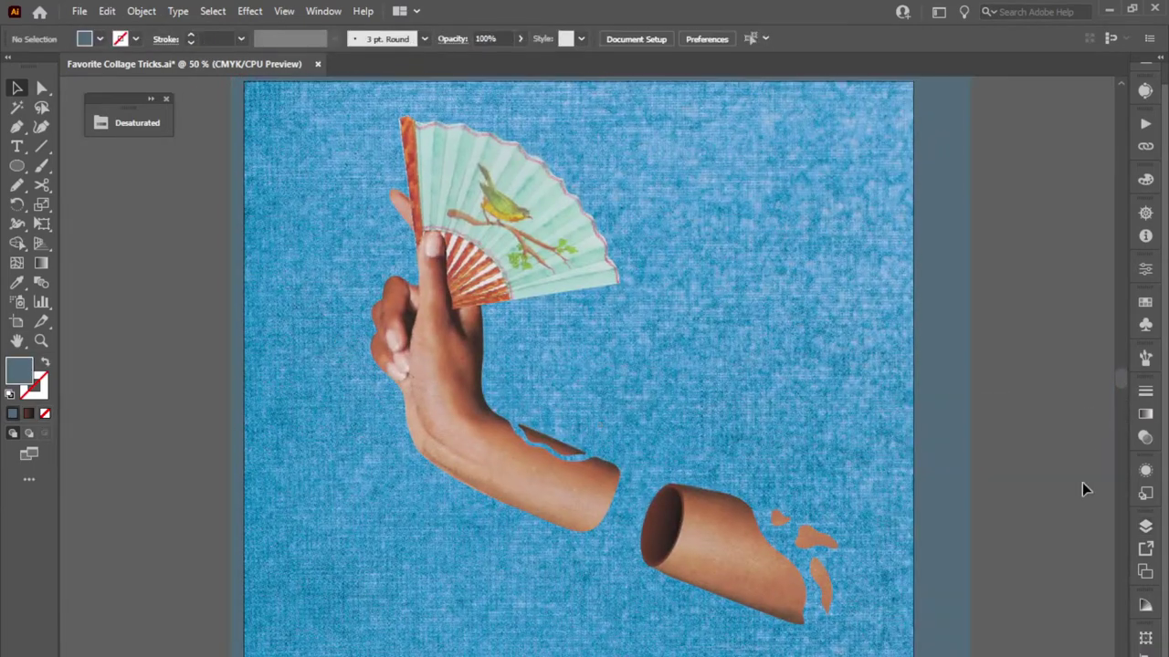
click(284, 11)
click(356, 102)
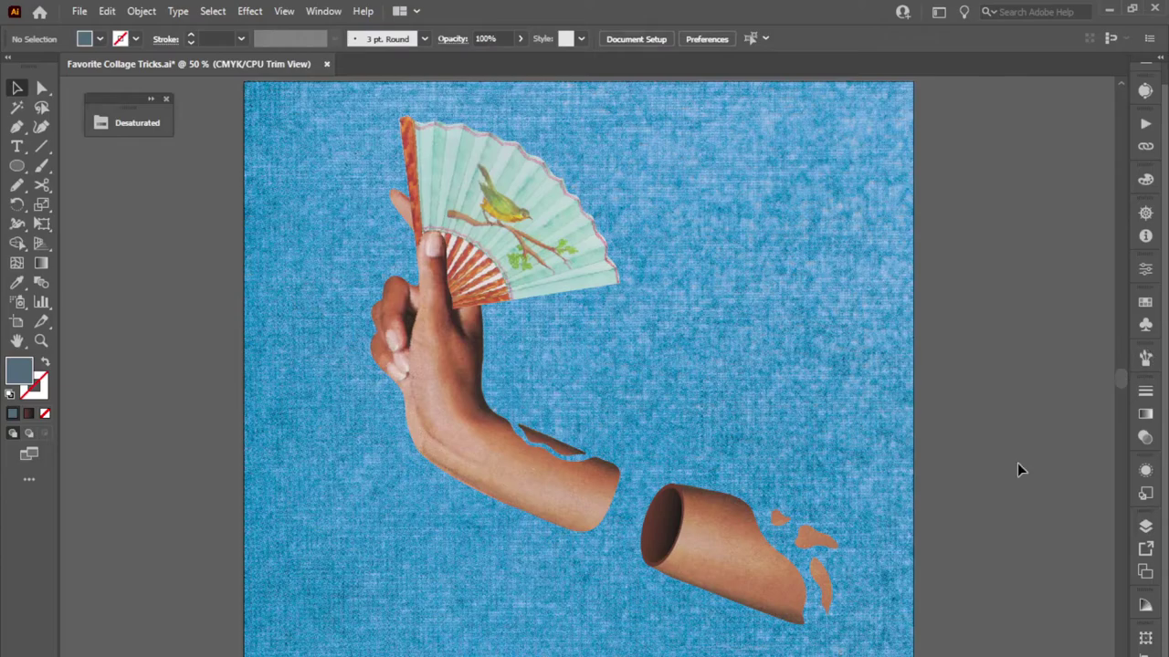
Draw a closed Pencil shape along the thumb's inner edge, slightly overlapping the fan's ribs, as a shadow.
scroll(506, 251, up, 1)
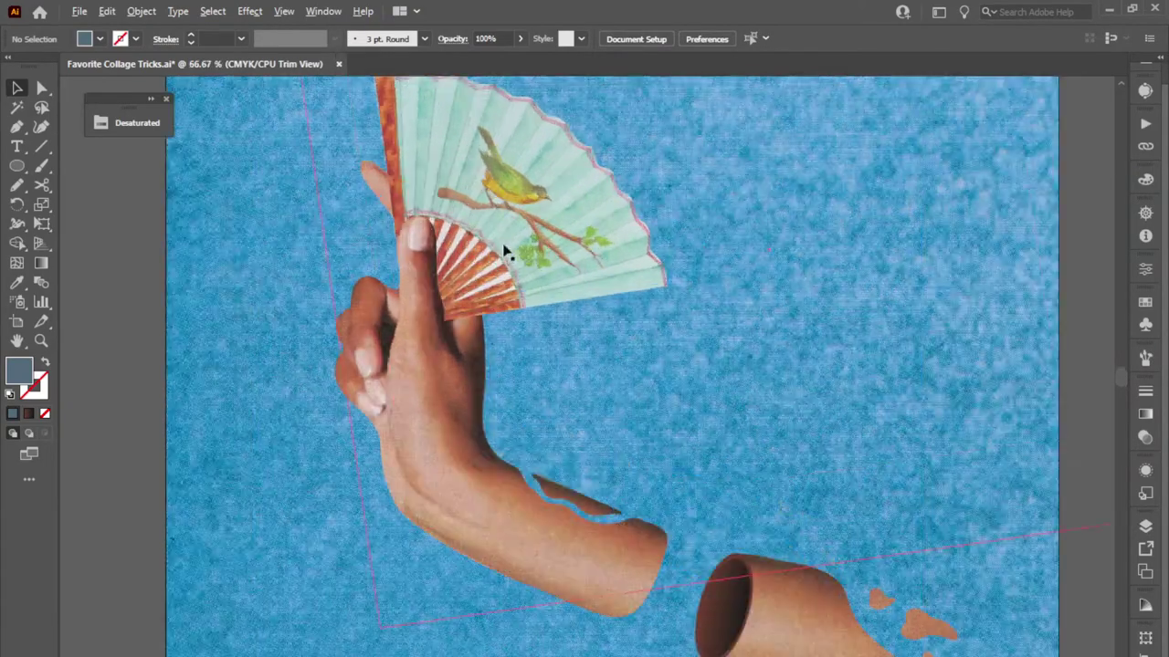
scroll(415, 257, up, 1)
drag(446, 359, 462, 456)
click(461, 448)
scroll(447, 392, up, 2)
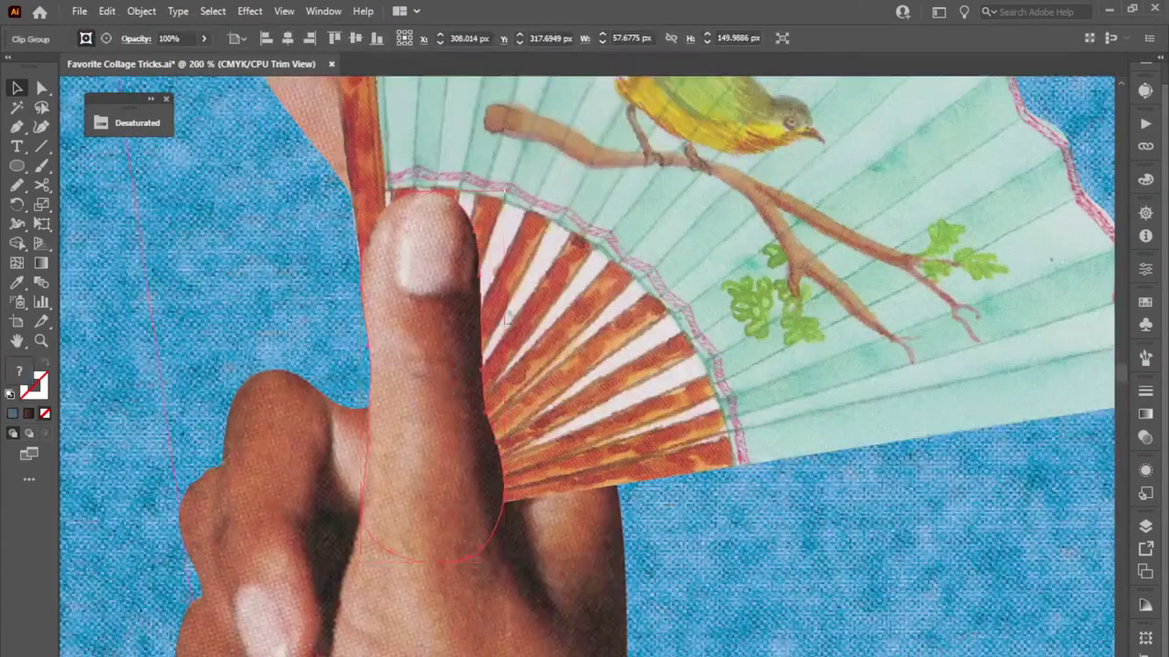
drag(508, 318, 508, 354)
key(n)
key(v)
click(684, 322)
key(n)
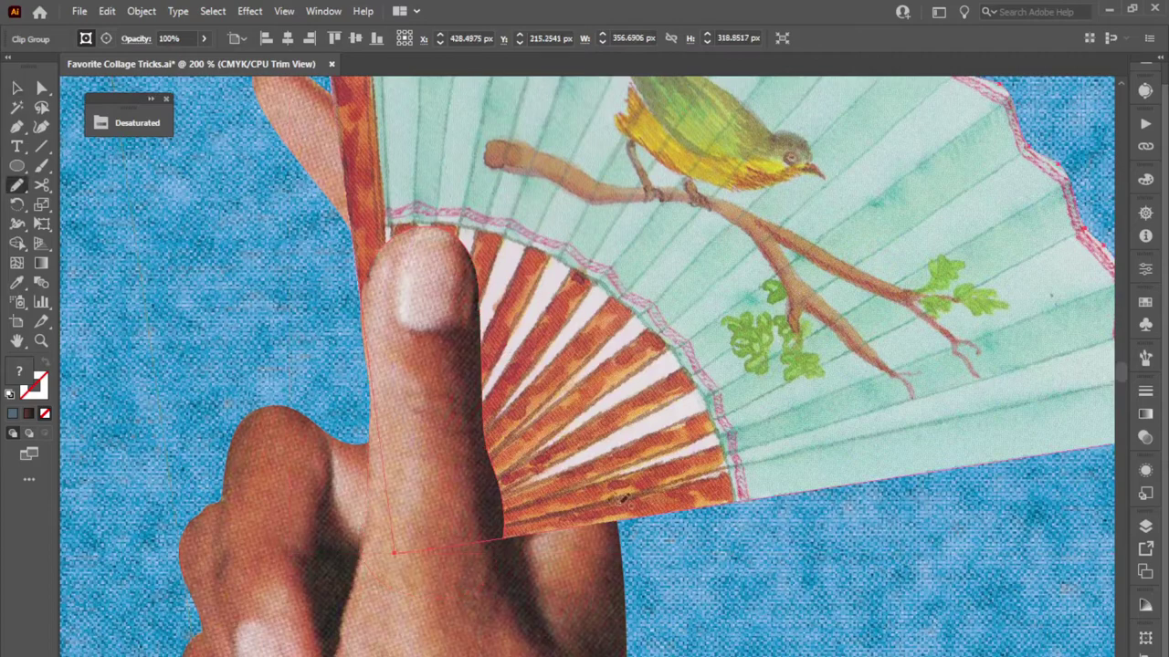
ctrl+click(622, 497)
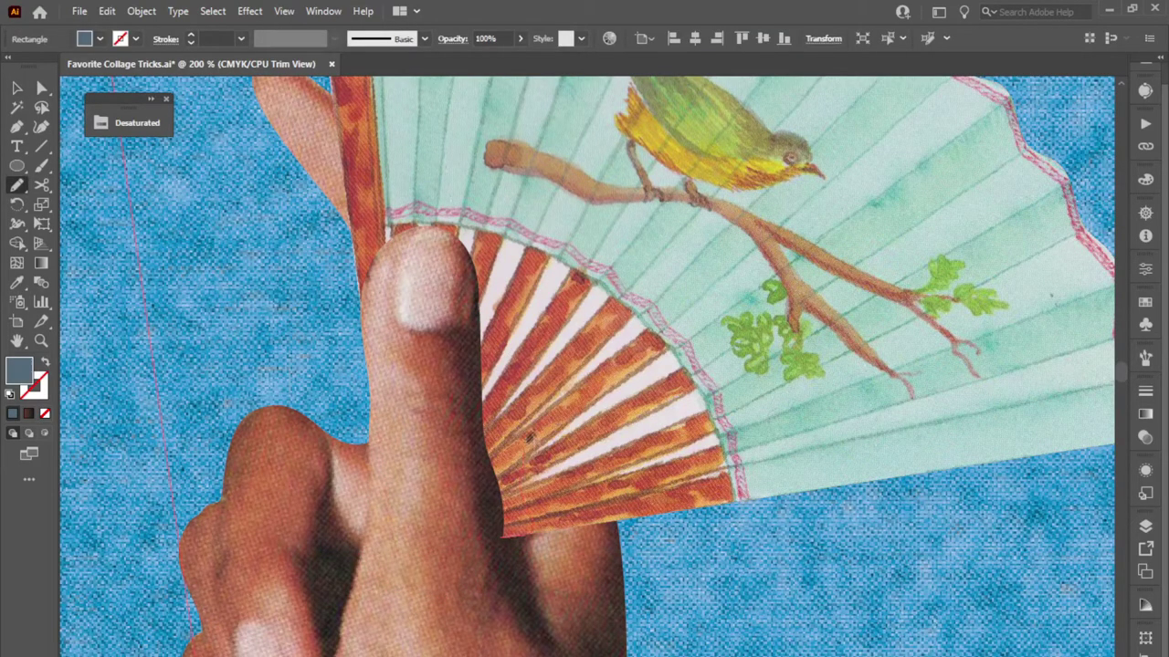
mouse_move(507, 311)
mouse_down()
mouse_move(449, 229)
mouse_move(459, 428)
mouse_move(502, 529)
mouse_up()
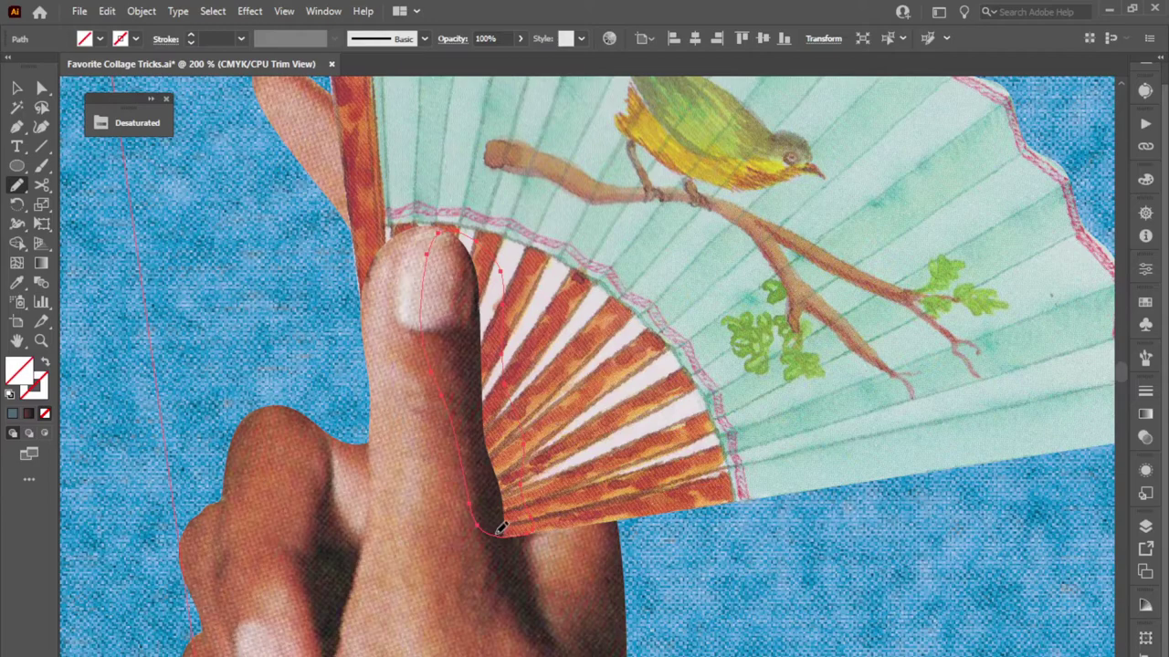
Fill the thumb shadow shape with a dark brown sampled from the hand, without a stroke.
key(v)
key(n)
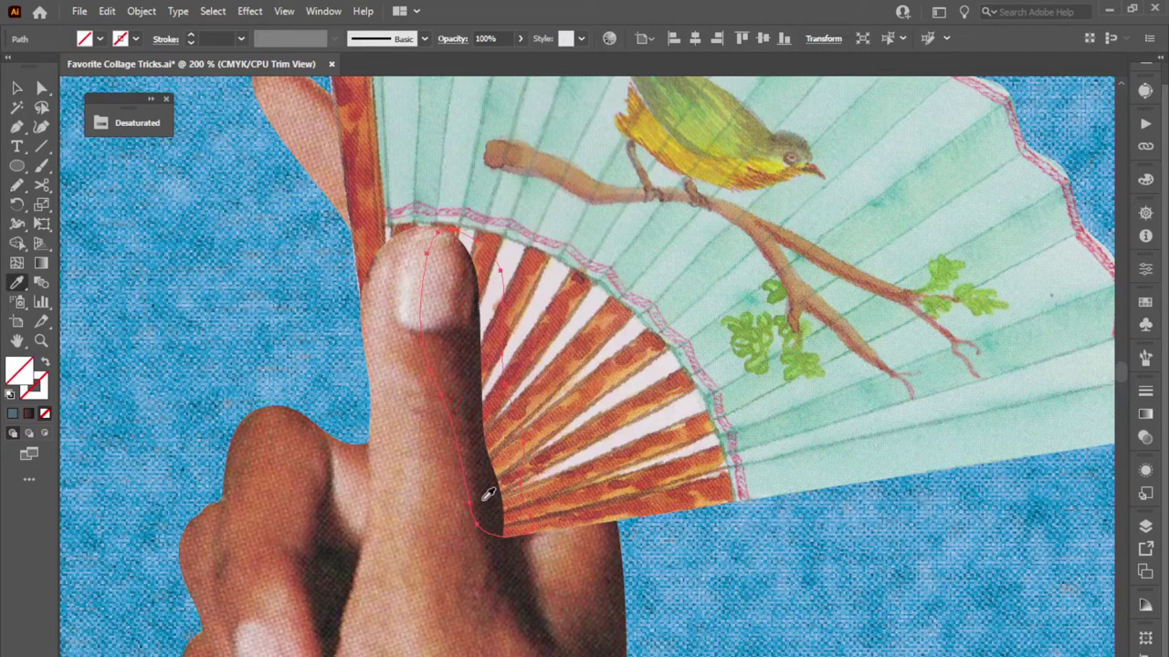
key(shift+x)
Move the shadow shape beneath the front Hand group in the layer order and name it "shadow".
click(1145, 527)
drag(1001, 454, 997, 478)
double_click(997, 471)
text(shadow)
key(Return)
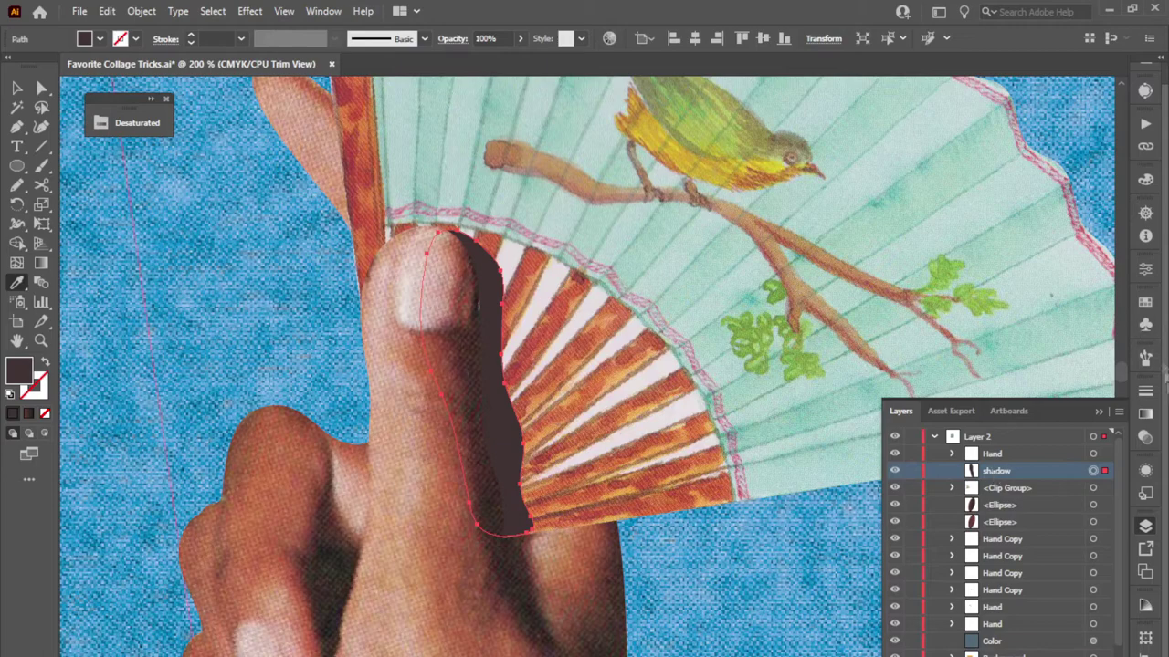
Set the shadow's blending mode to Multiply and soften it with a Gaussian Blur.
click(1145, 437)
scroll(984, 410, down, 2)
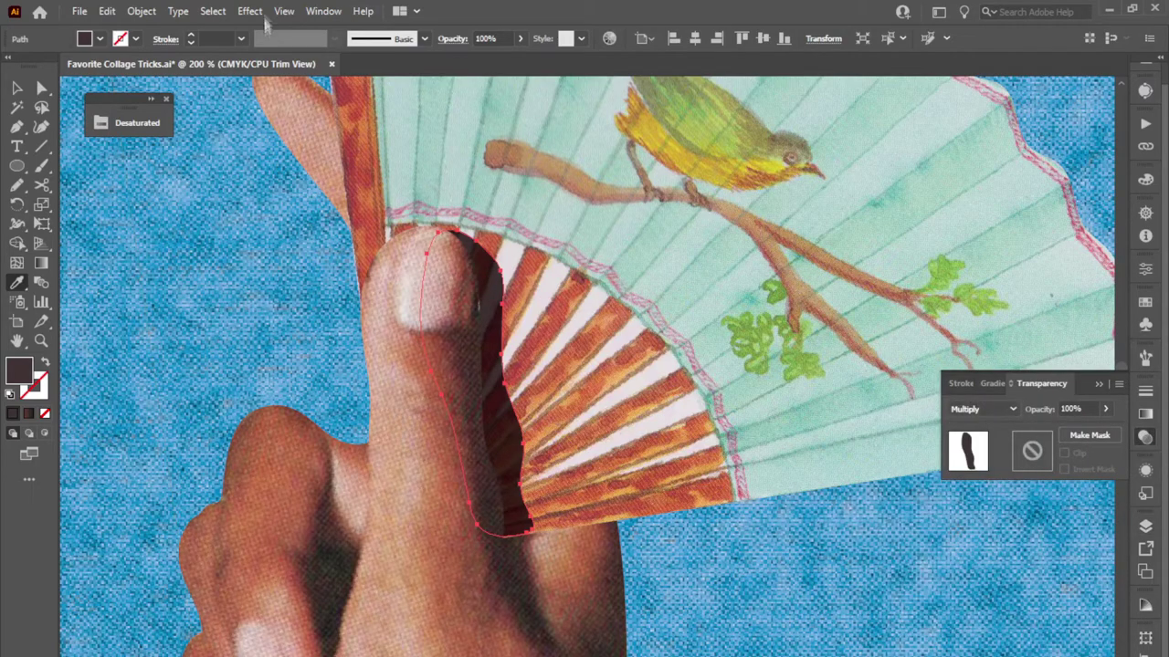
click(250, 11)
mouse_move(392, 282)
click(461, 280)
drag(557, 290, 850, 248)
double_click(937, 240)
key(Return)
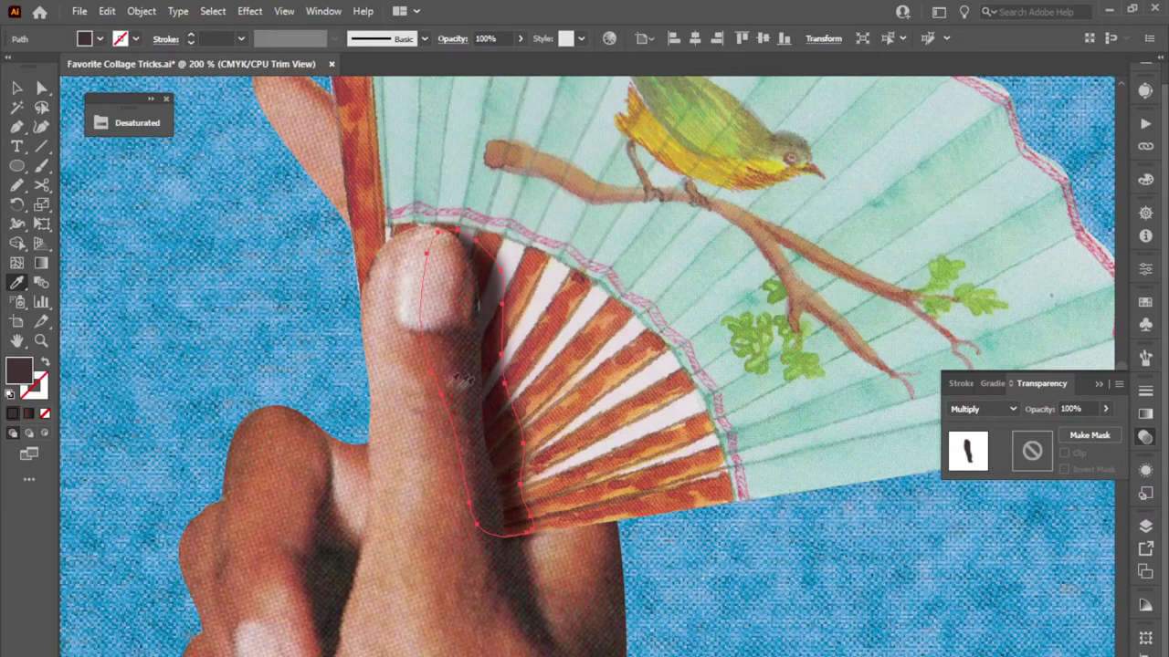
Shift the shadow closer to the thumb and lower its opacity.
key(v)
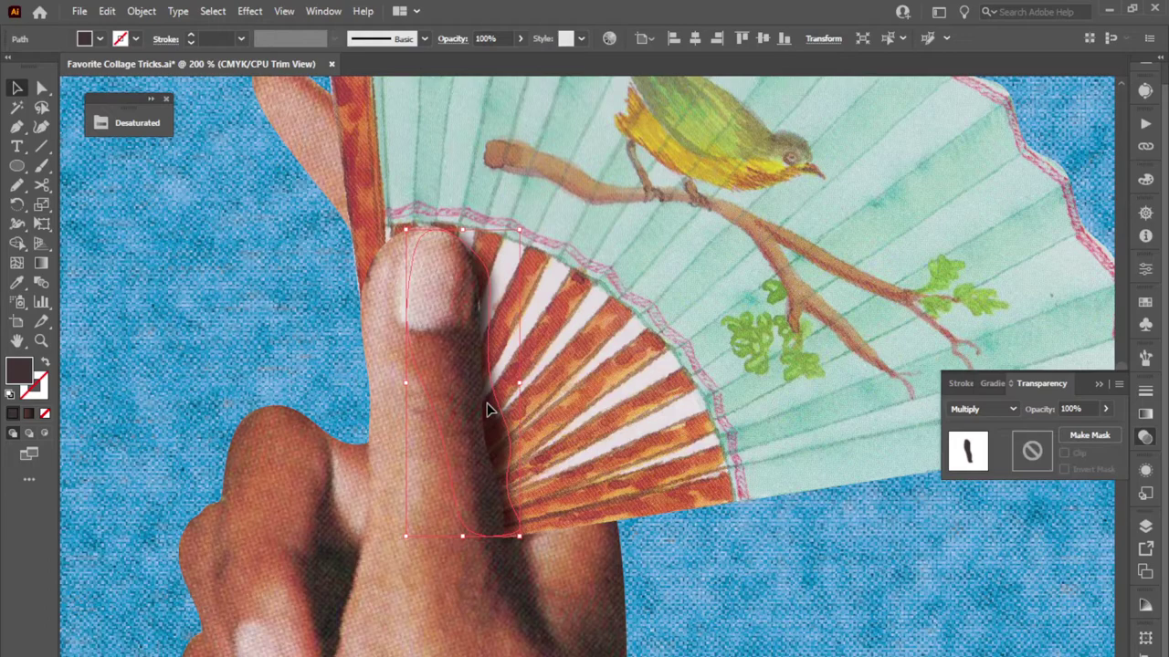
click(490, 402)
click(494, 411)
click(1106, 409)
mouse_move(1103, 429)
mouse_down()
mouse_move(1076, 430)
mouse_move(1087, 431)
mouse_up()
click(131, 278)
Deselect everything and examine the fan, thumb shadow and arm in the full collage.
scroll(305, 294, down, 5)
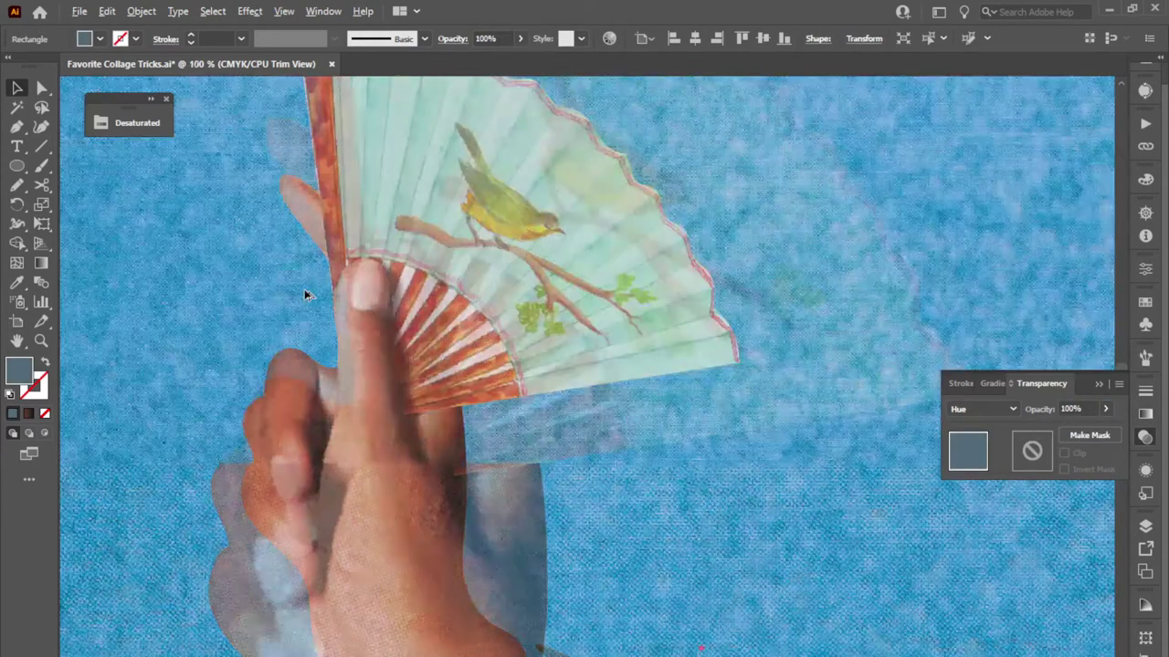
drag(305, 295, 480, 265)
click(977, 252)
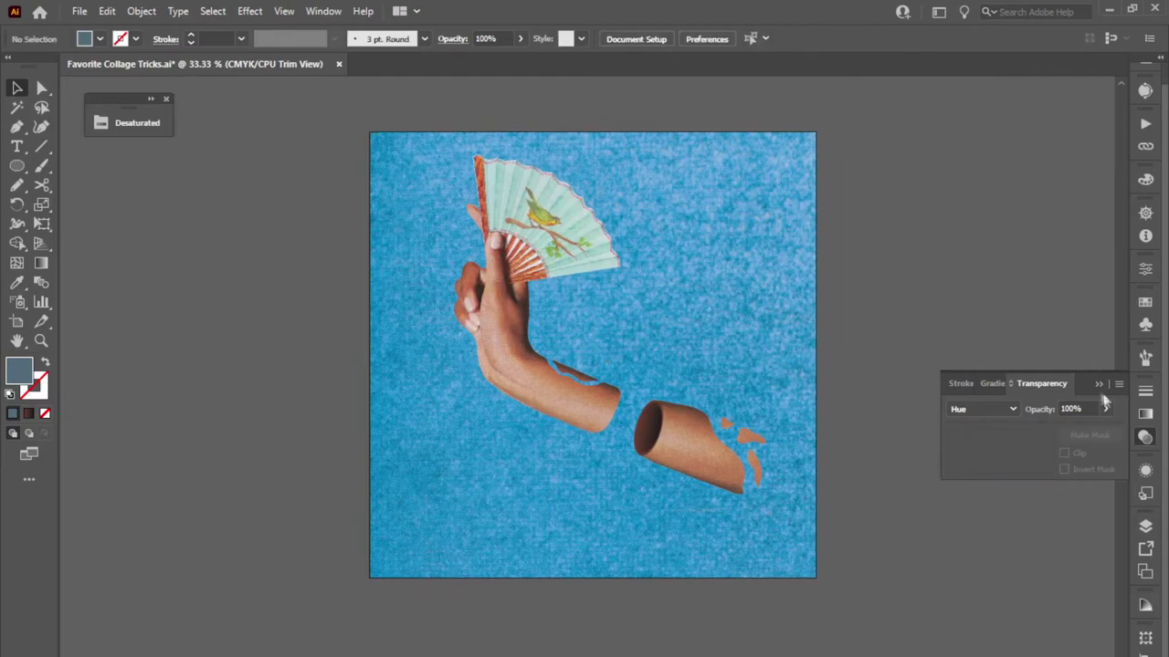
click(1100, 385)
scroll(1032, 360, up, 1)
drag(1054, 373, 1141, 344)
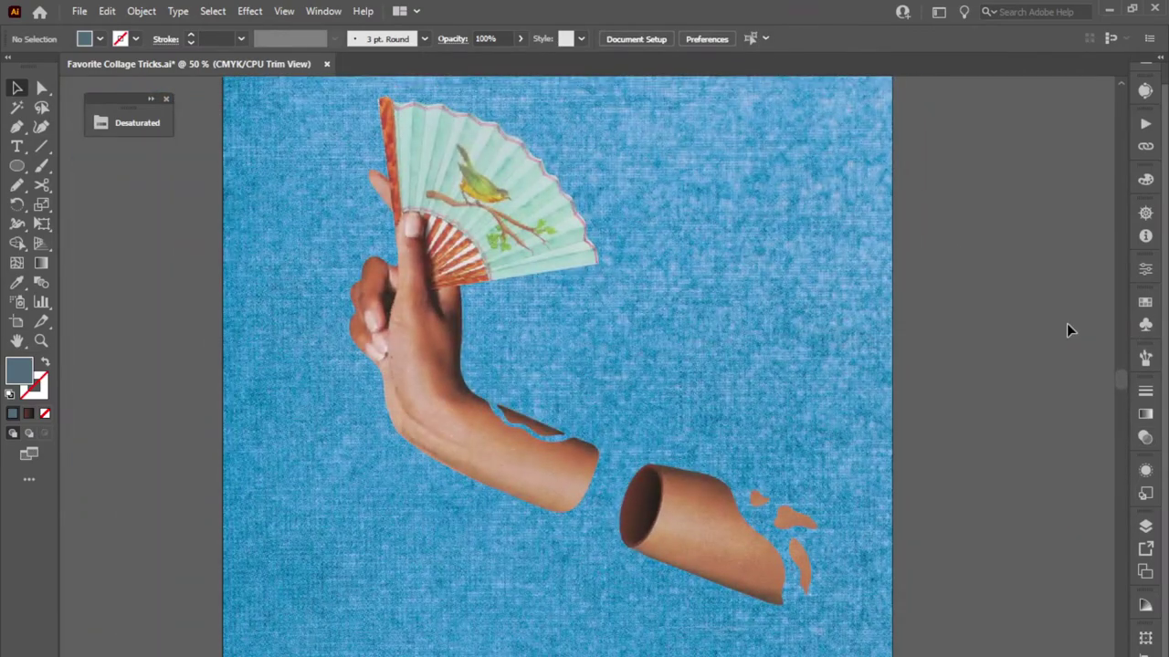